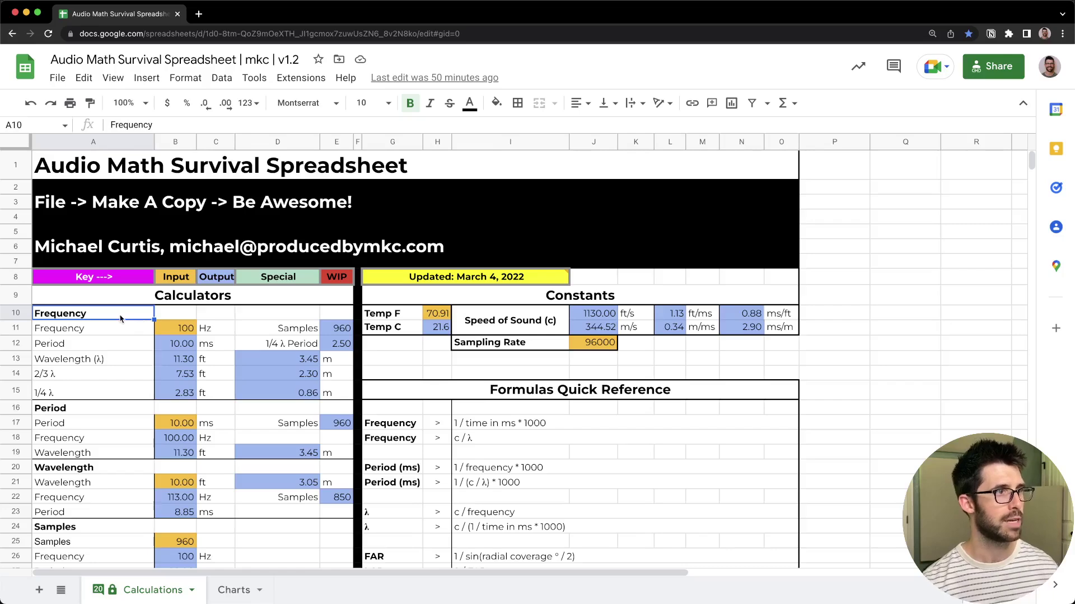
# Scroll the Calculations sheet down to the loudspeaker aiming and coupled point source calculators near row 112.
pyautogui.scroll(-5, 119, 336)
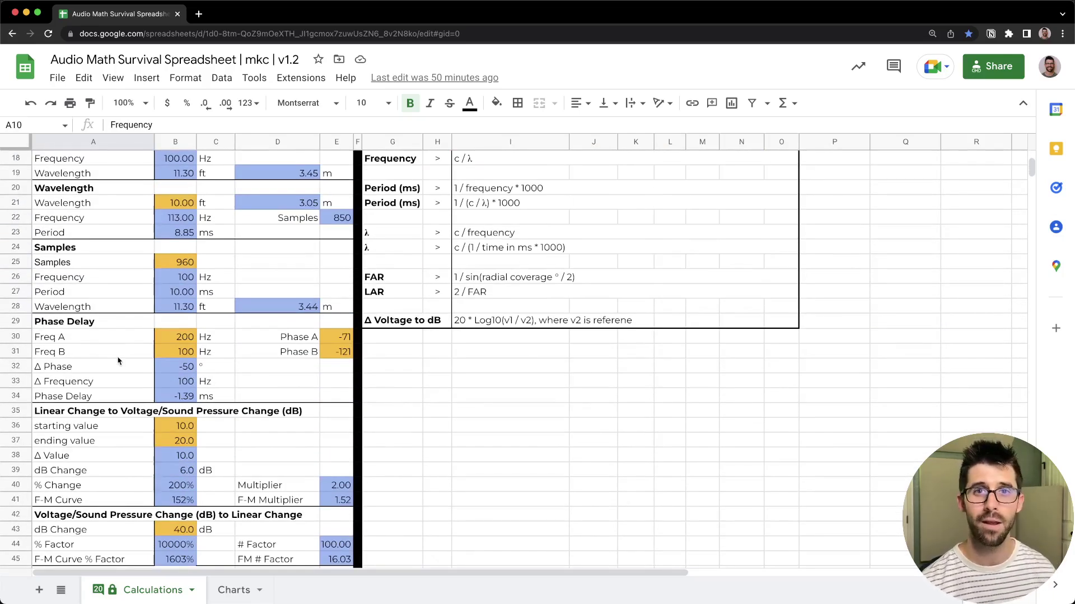
pyautogui.scroll(-20, 118, 361)
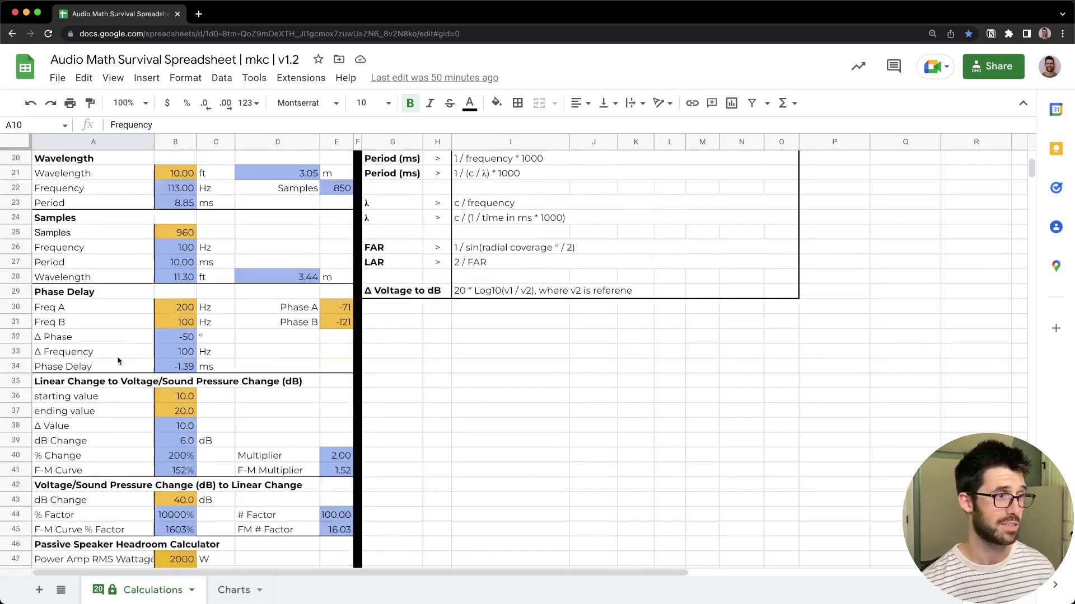
# Review the ABCD Line Array Planner, checking the -1.5 splay in B150 and the Total Splay result.
pyautogui.scroll(-11, 127, 385)
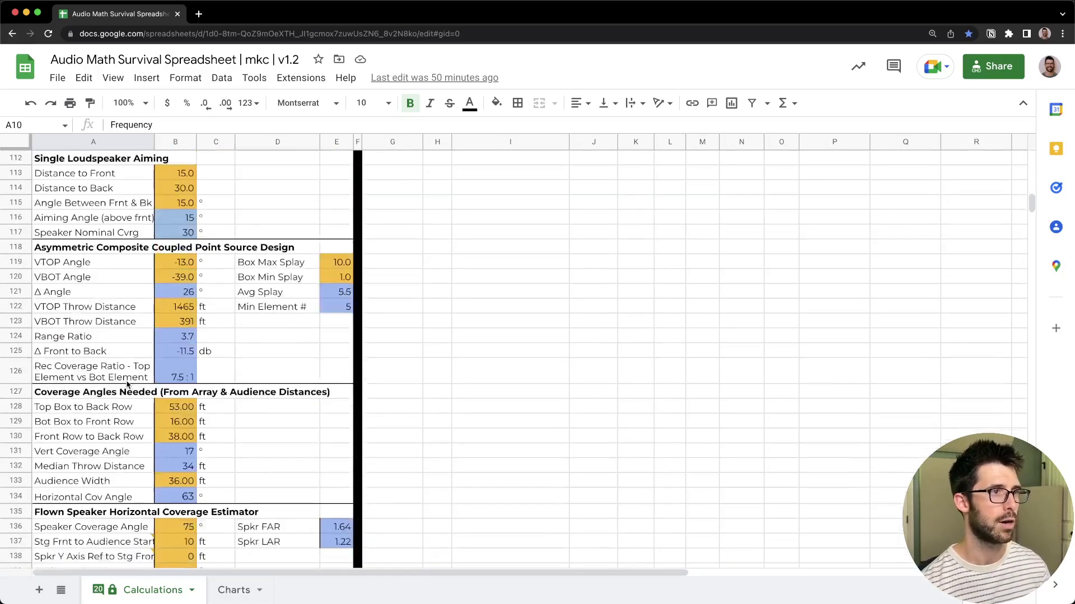
pyautogui.click(97, 219)
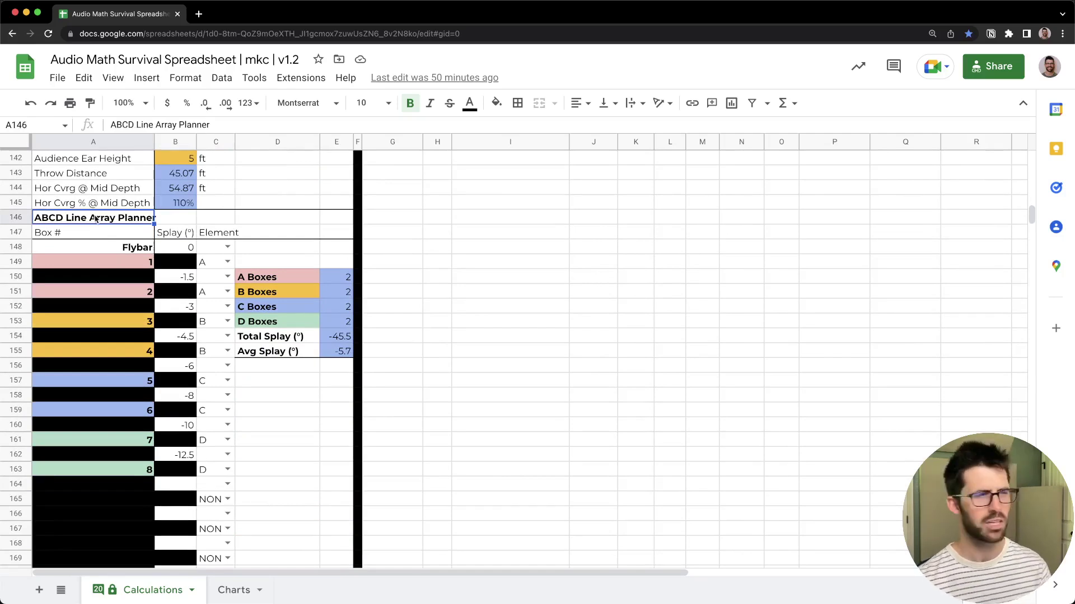
pyautogui.click(179, 283)
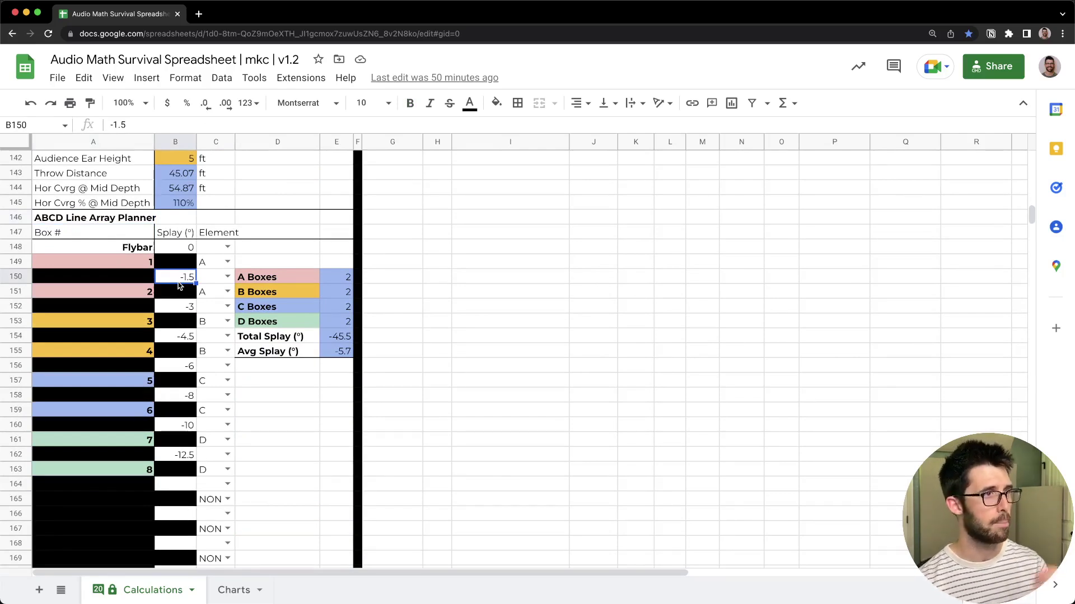
pyautogui.click(319, 335)
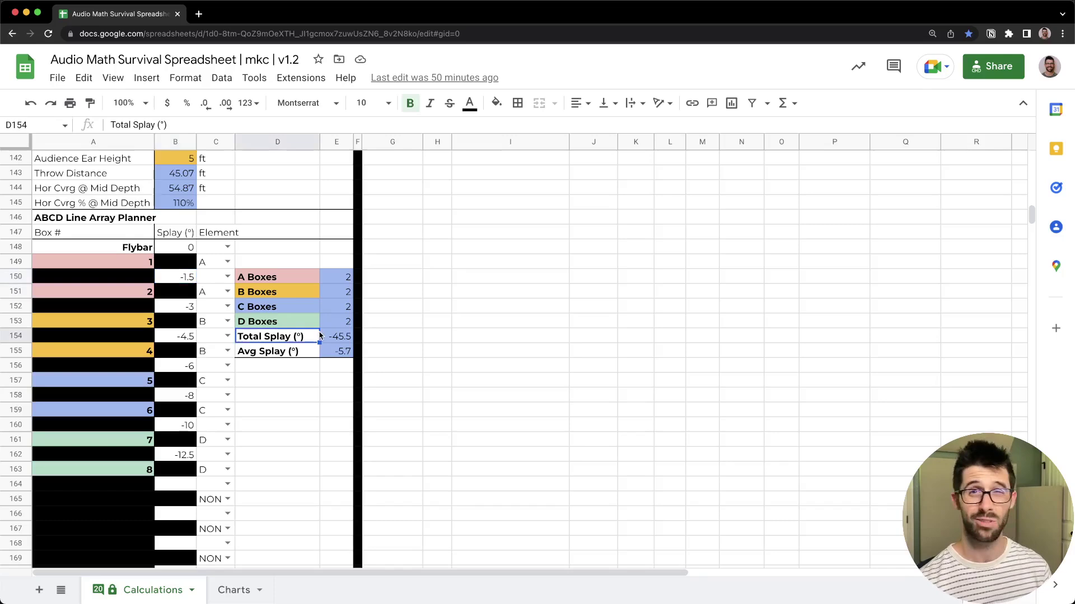
# Look over the video sync and Inline Gradient Sub Array Planner calculators, then return to A10.
pyautogui.scroll(-10, 319, 406)
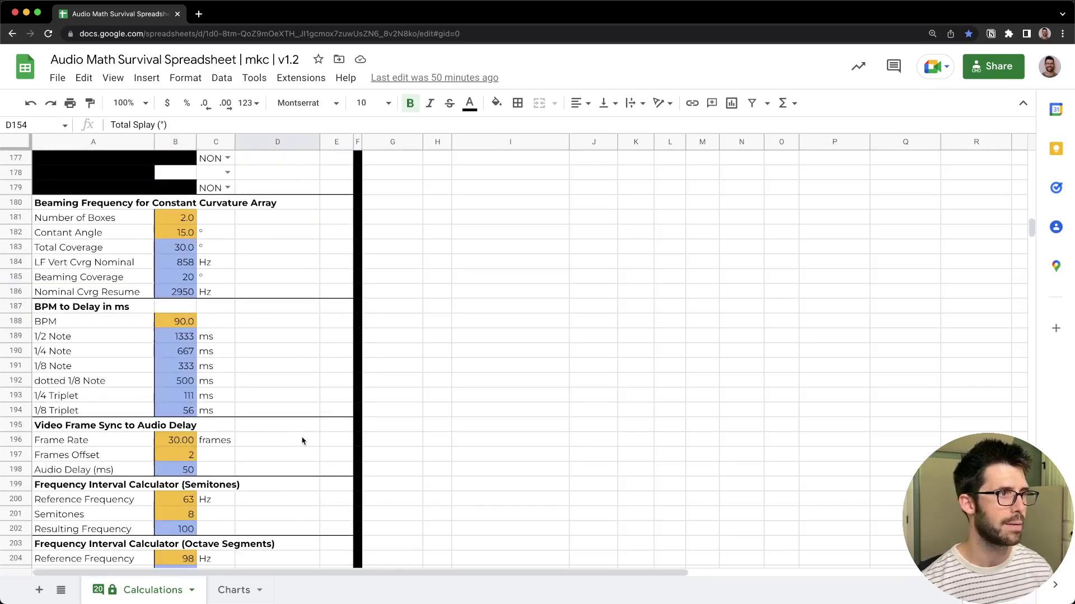
pyautogui.click(303, 440)
pyautogui.scroll(-6, 303, 440)
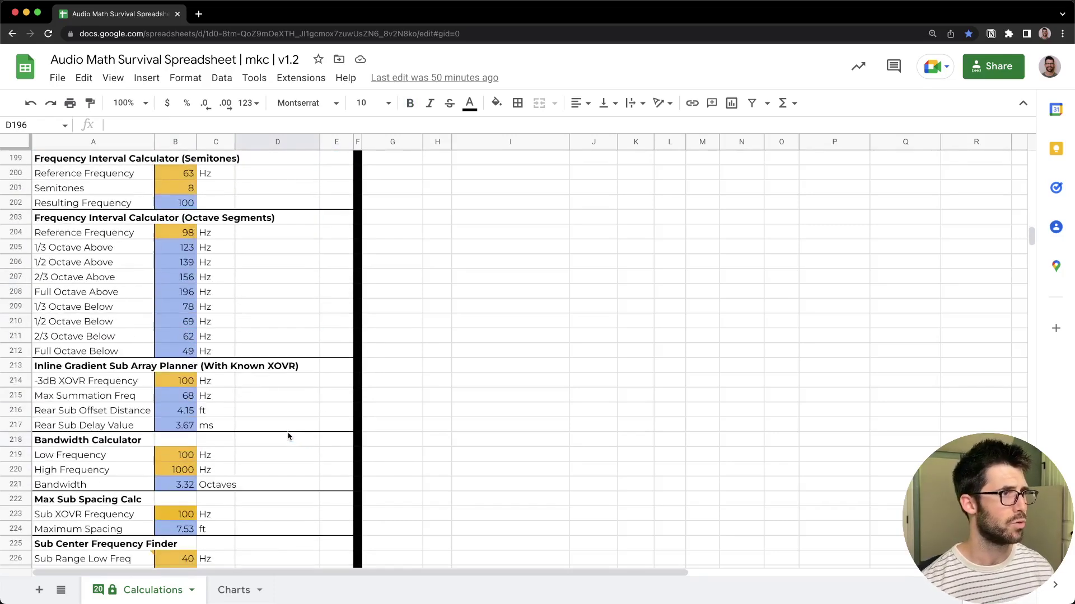
pyautogui.click(104, 365)
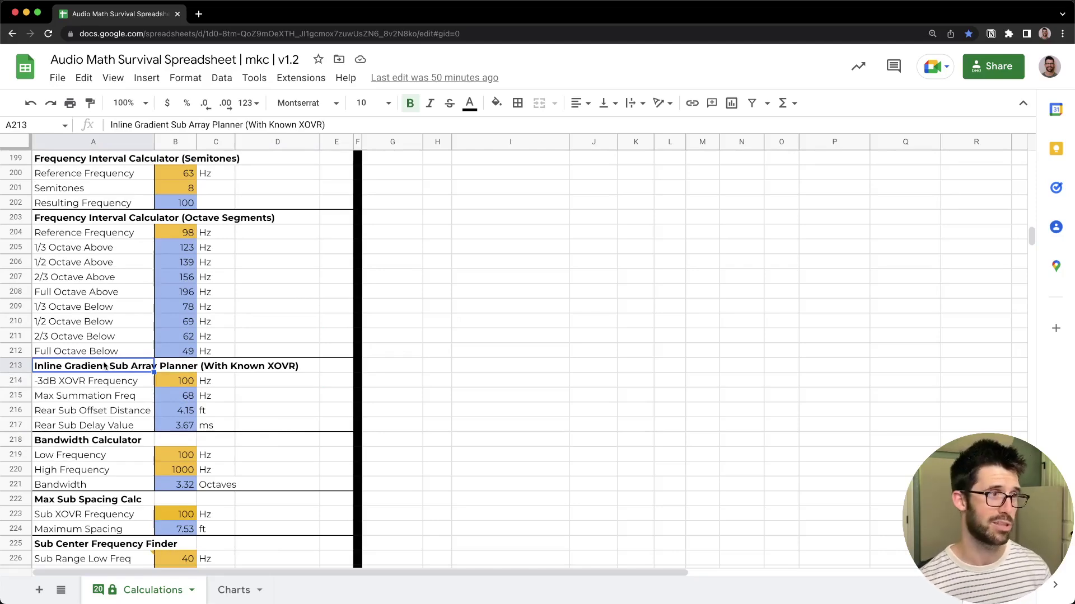
pyautogui.scroll(20, 104, 365)
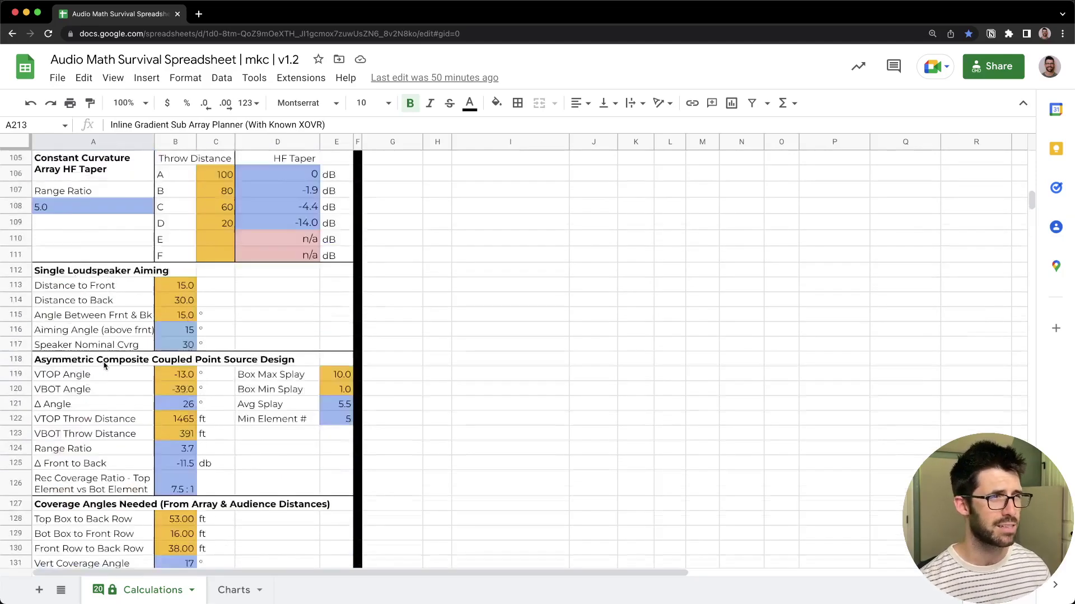
pyautogui.click(93, 317)
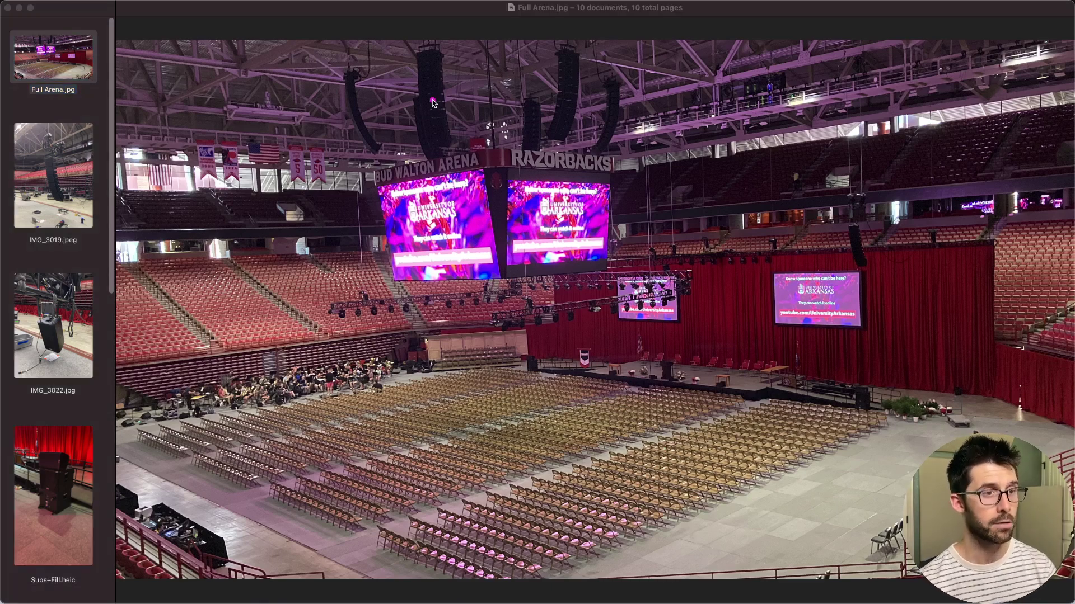
# Mark Full Arena.jpg's speaker clusters with a box and three coverage arrows, then clear the markup.
pyautogui.moveTo(323, 51); pyautogui.dragTo(654, 163)
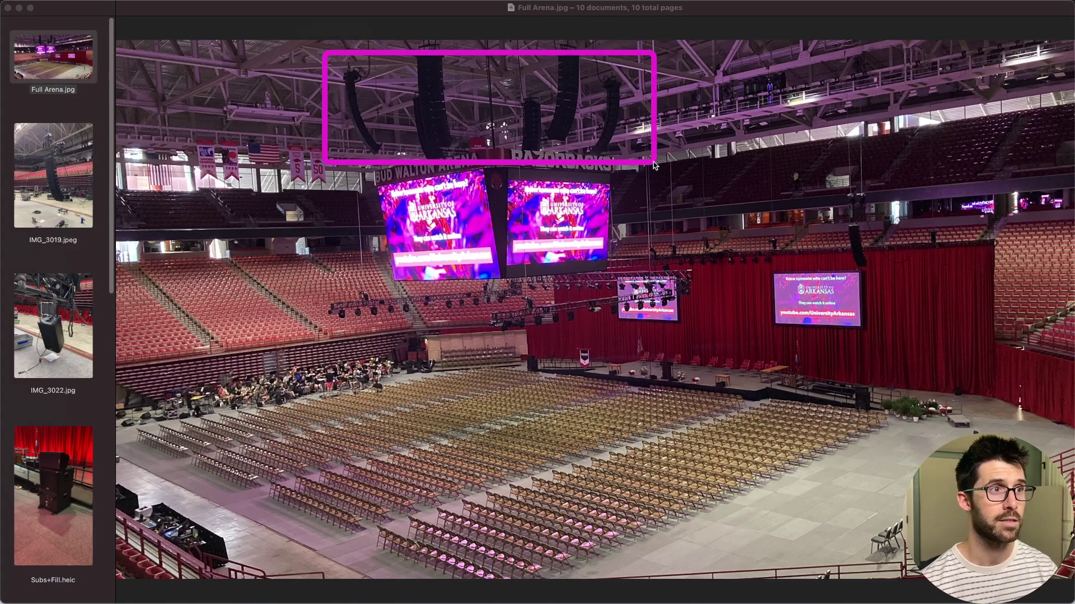
pyautogui.moveTo(347, 130); pyautogui.dragTo(178, 311)
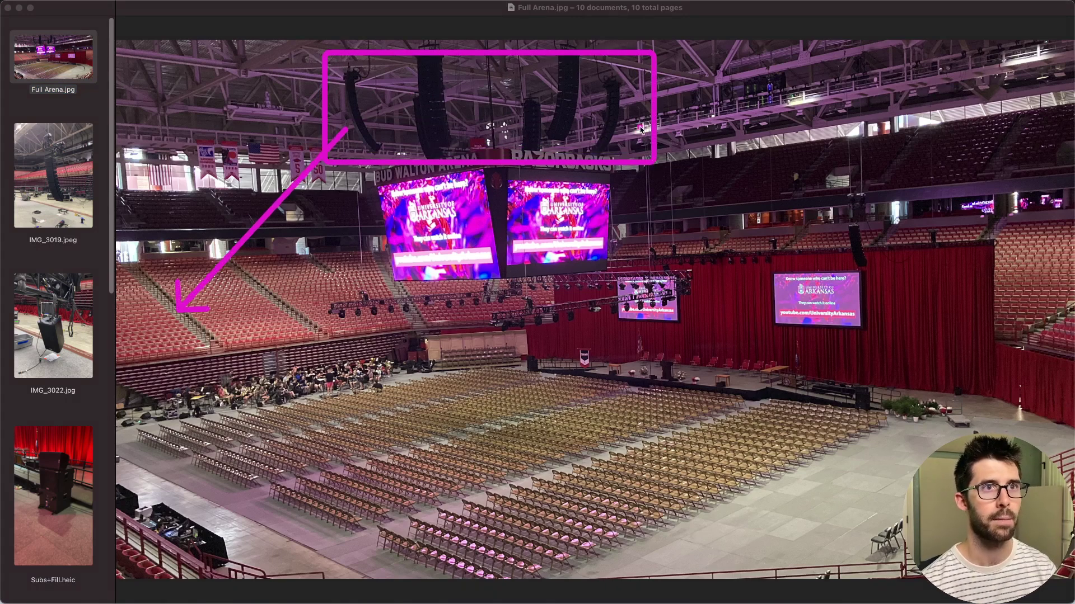
pyautogui.moveTo(619, 120); pyautogui.dragTo(1024, 307)
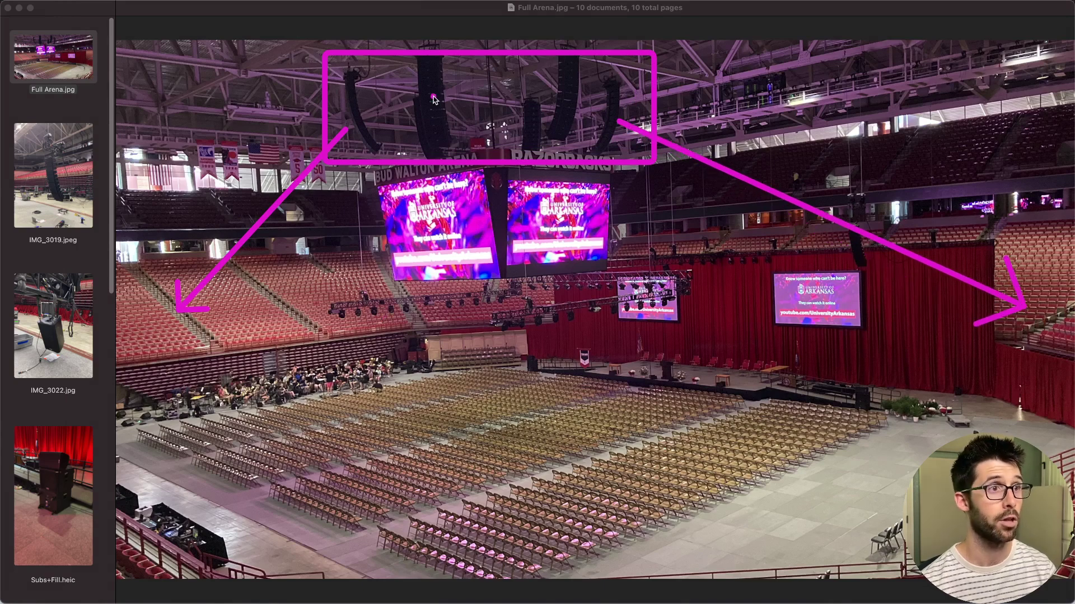
pyautogui.moveTo(435, 97); pyautogui.dragTo(249, 412)
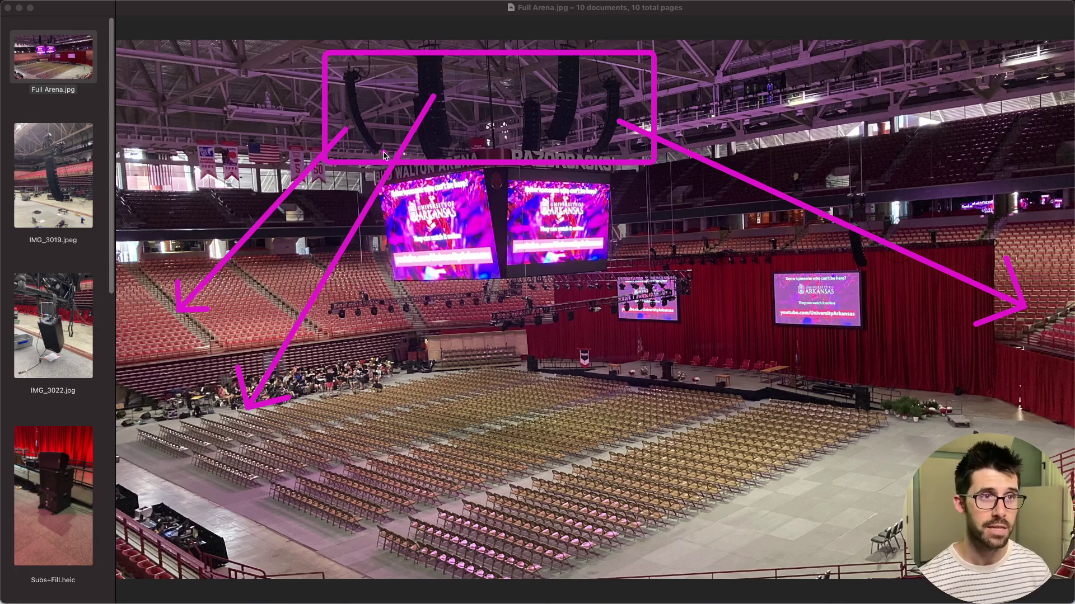
pyautogui.press('Escape')
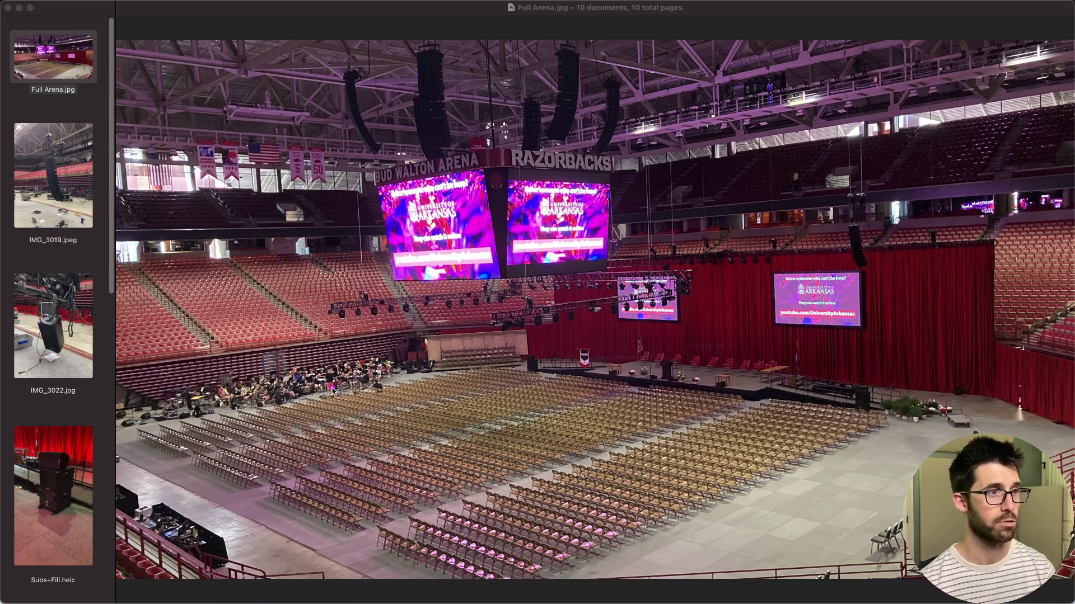
# Try boxing the floor and band seating, undo it, then arrow from the centre speakers to the stage.
pyautogui.moveTo(139, 343)
pyautogui.mouseDown()
pyautogui.moveTo(200, 344)
pyautogui.moveTo(858, 547)
pyautogui.moveTo(953, 551)
pyautogui.mouseUp()
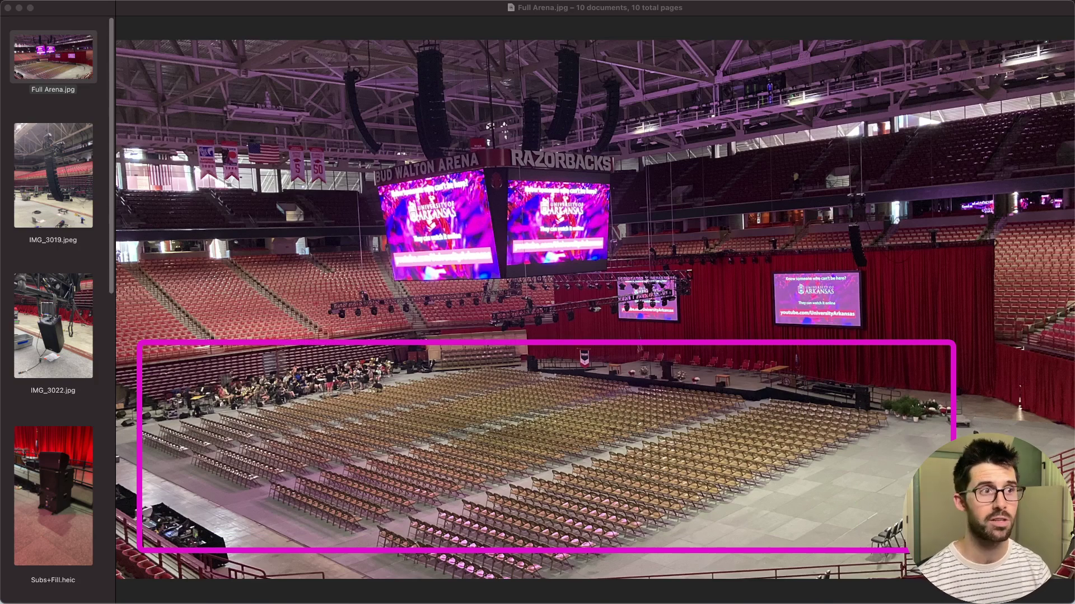
pyautogui.press('super+z')
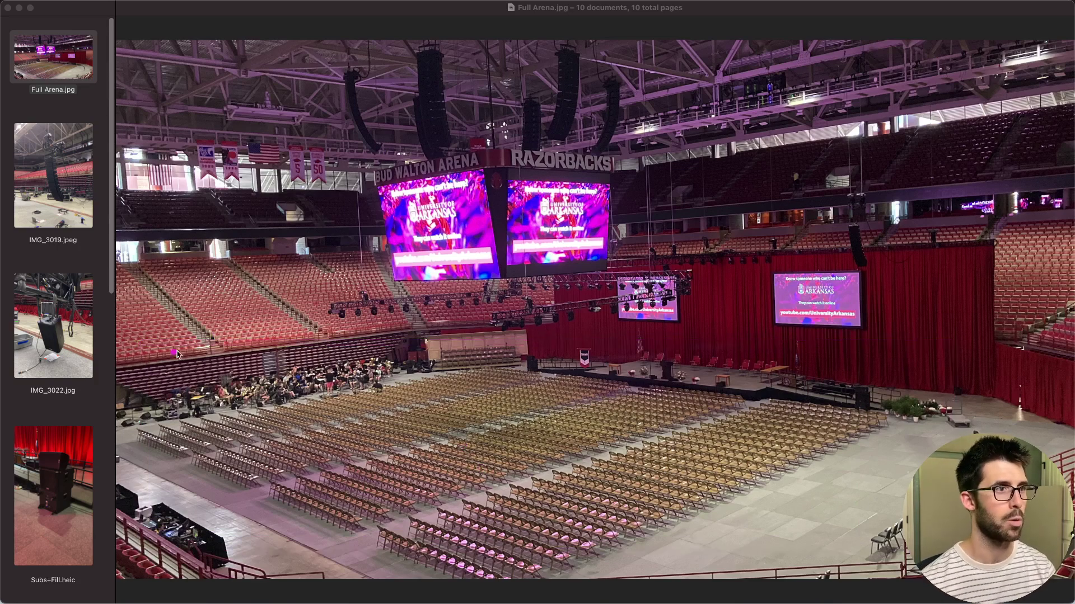
pyautogui.moveTo(137, 350); pyautogui.dragTo(438, 419)
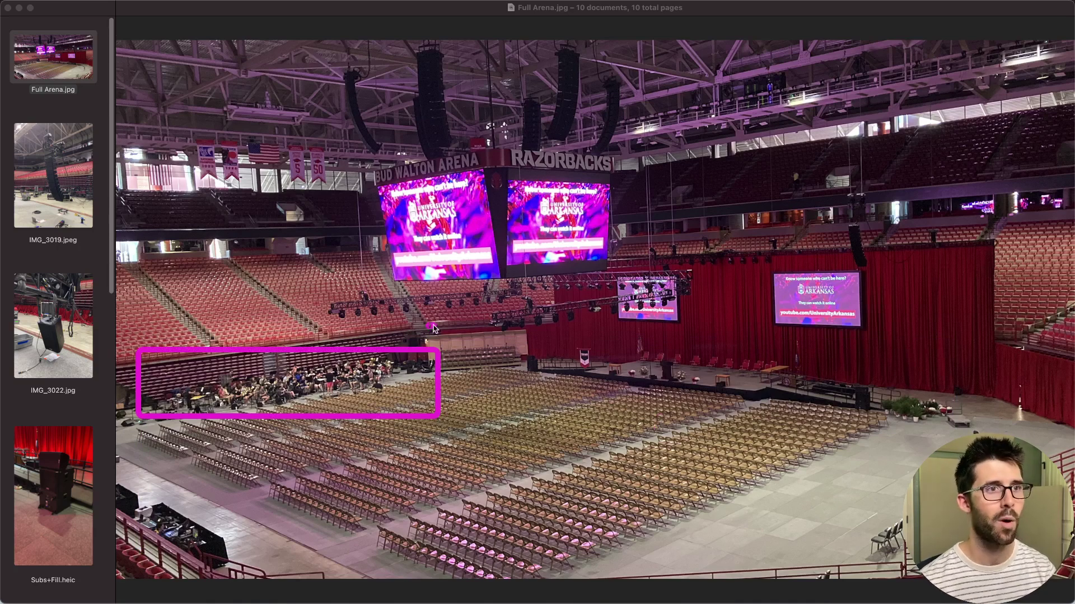
pyautogui.moveTo(433, 328); pyautogui.dragTo(535, 368)
pyautogui.press('super+z')
pyautogui.press('super+z')
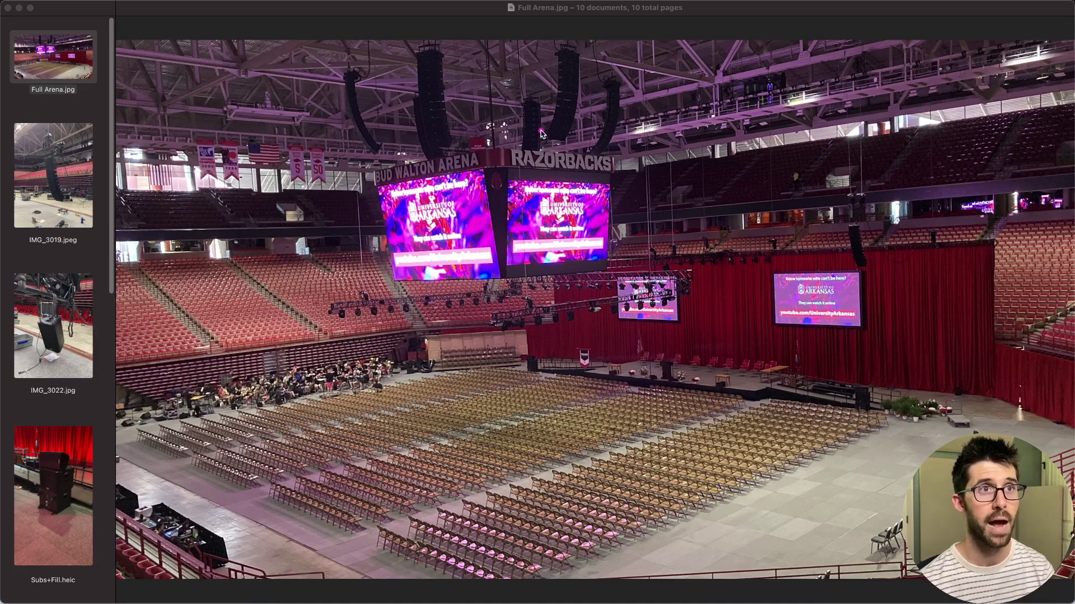
pyautogui.moveTo(606, 161)
pyautogui.mouseDown()
pyautogui.moveTo(724, 278)
pyautogui.moveTo(749, 345)
pyautogui.mouseUp()
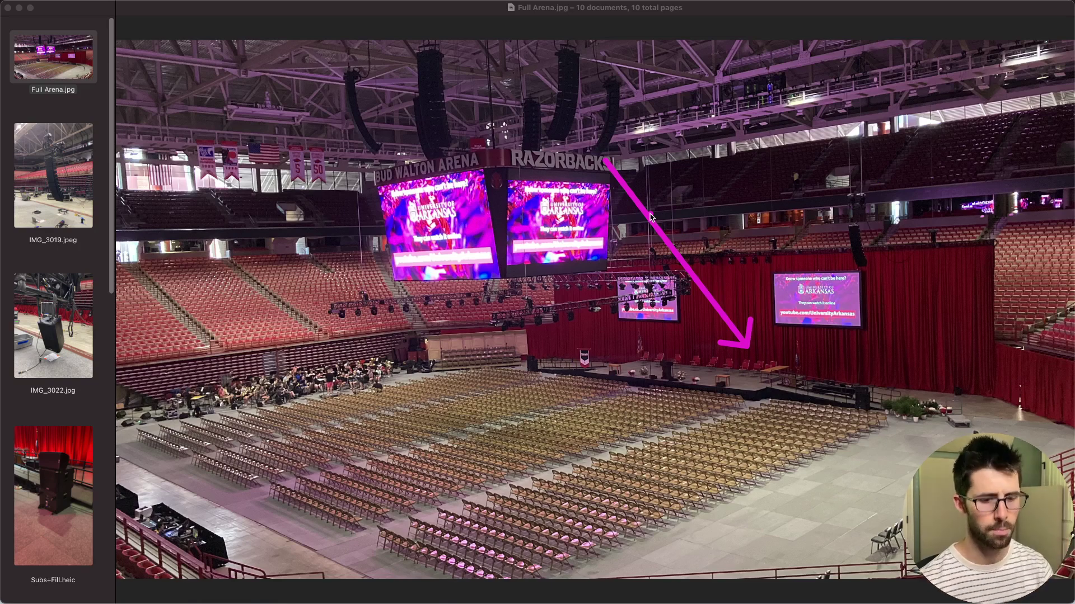
pyautogui.press('Escape')
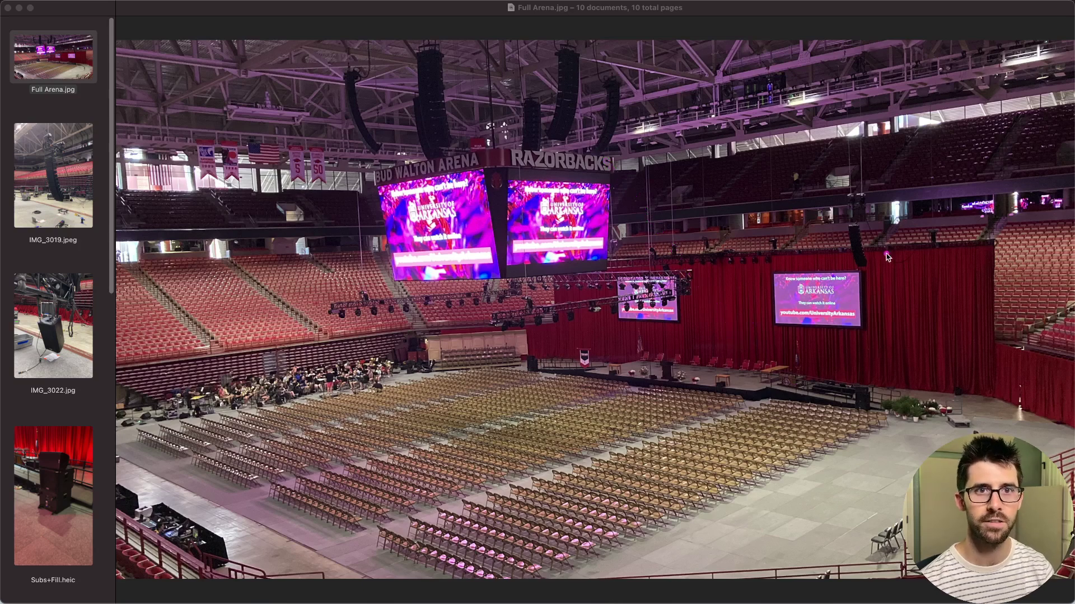
pyautogui.moveTo(834, 202); pyautogui.dragTo(887, 298)
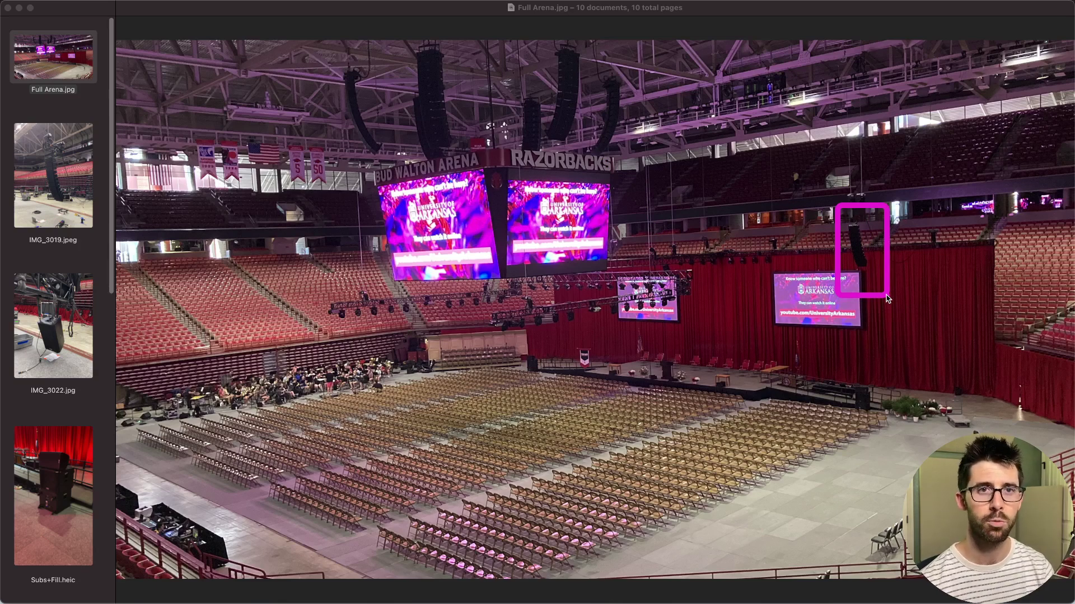
pyautogui.moveTo(858, 246); pyautogui.dragTo(453, 584)
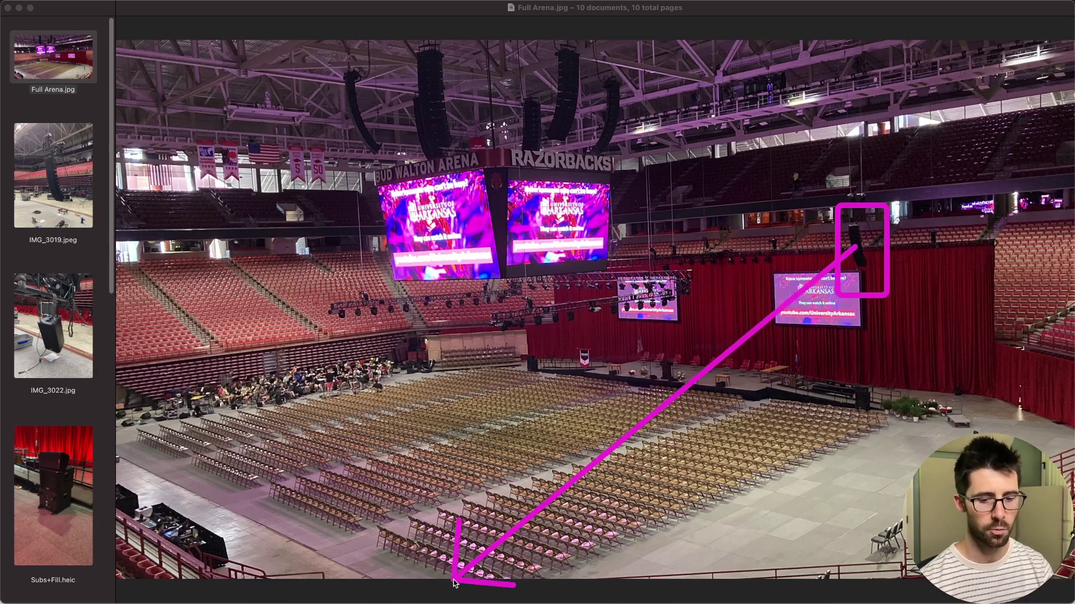
pyautogui.press('Escape')
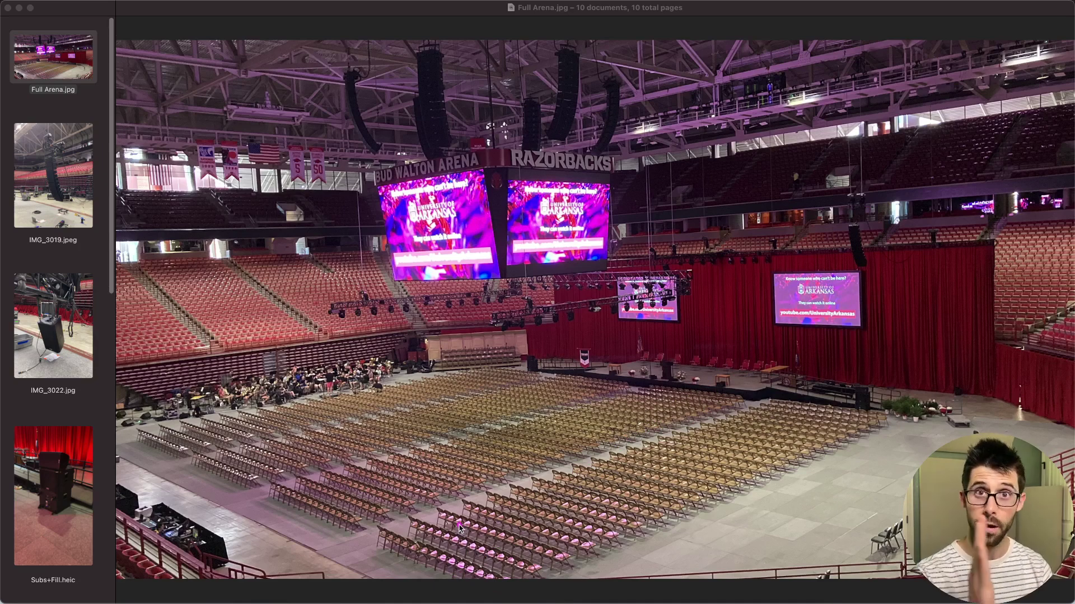
pyautogui.moveTo(465, 520); pyautogui.dragTo(412, 570)
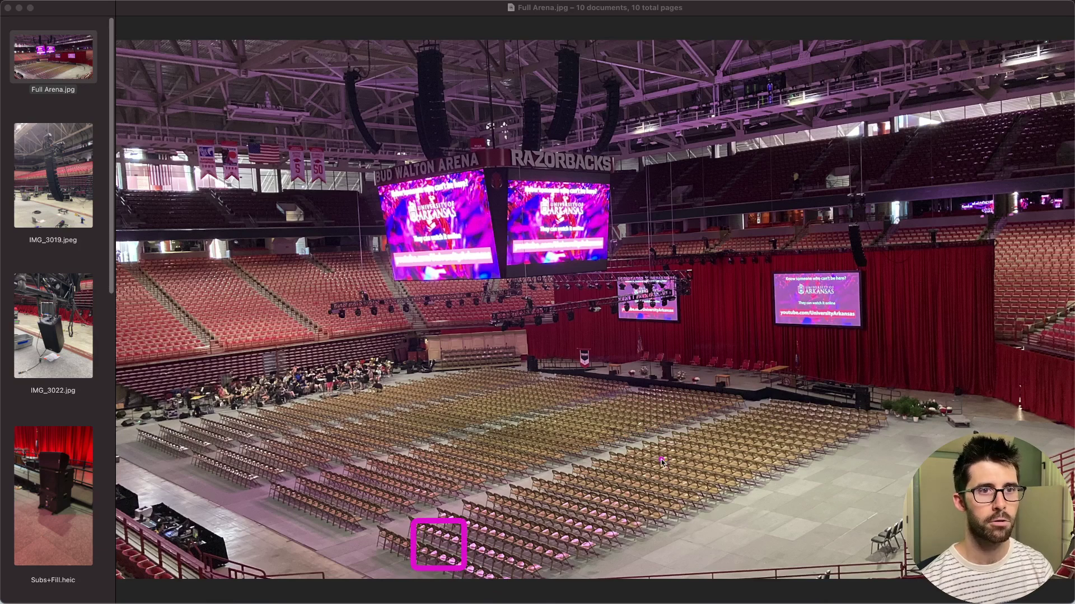
pyautogui.moveTo(647, 453); pyautogui.dragTo(679, 483)
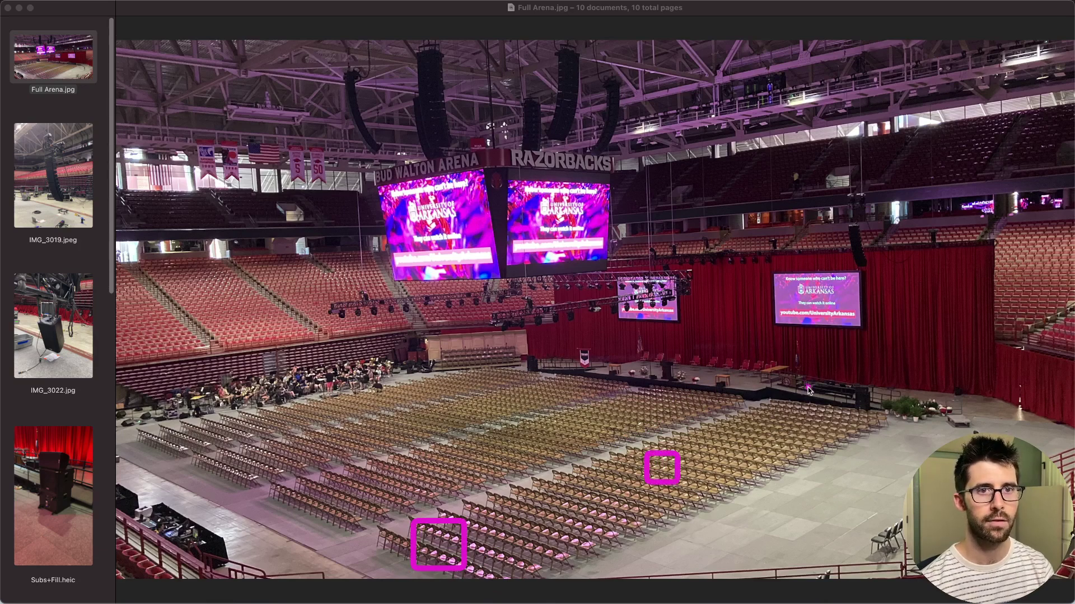
pyautogui.moveTo(807, 387); pyautogui.dragTo(832, 417)
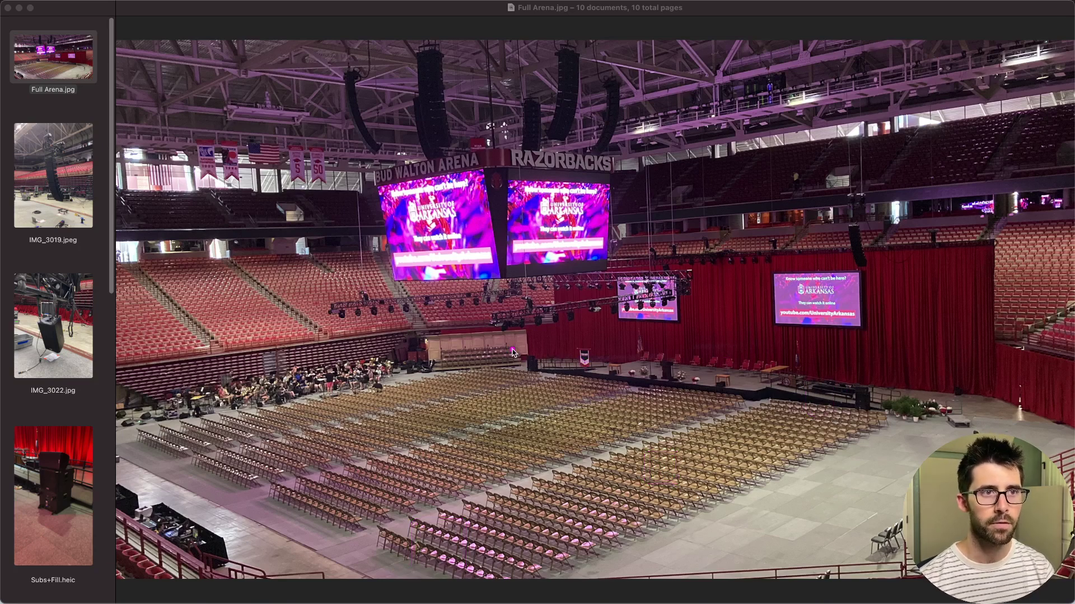
pyautogui.moveTo(511, 348)
pyautogui.mouseDown()
pyautogui.moveTo(775, 423)
pyautogui.moveTo(915, 433)
pyautogui.mouseUp()
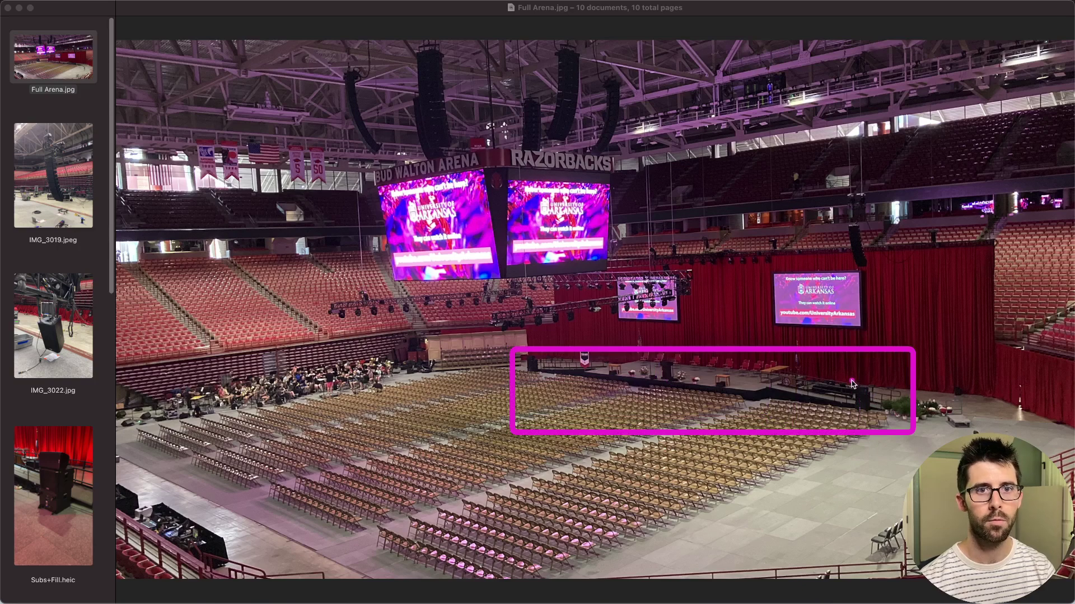
pyautogui.moveTo(844, 374); pyautogui.dragTo(880, 419)
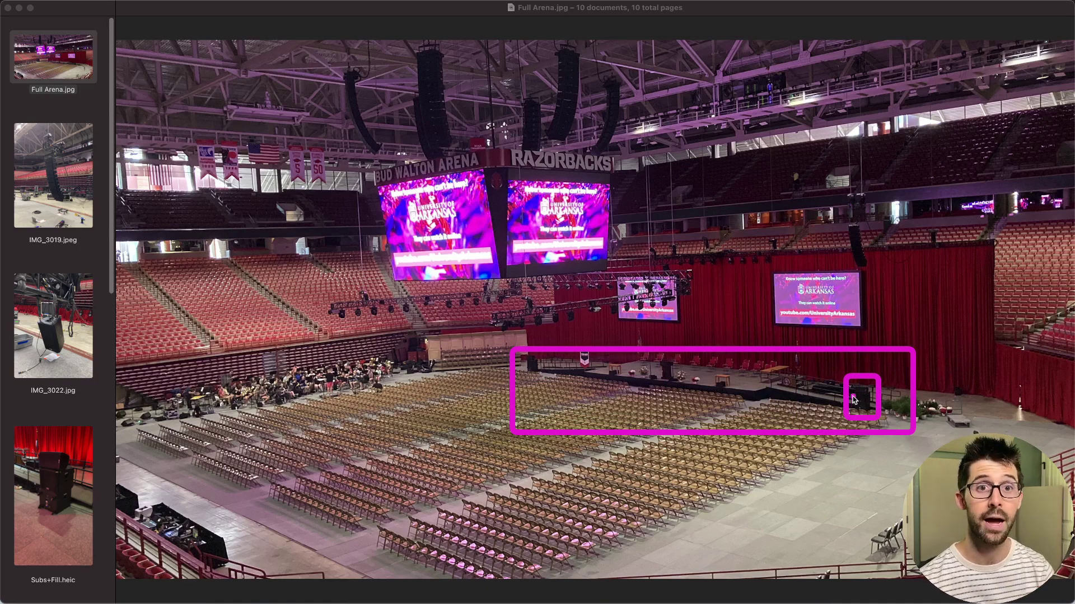
pyautogui.moveTo(854, 400); pyautogui.dragTo(860, 262)
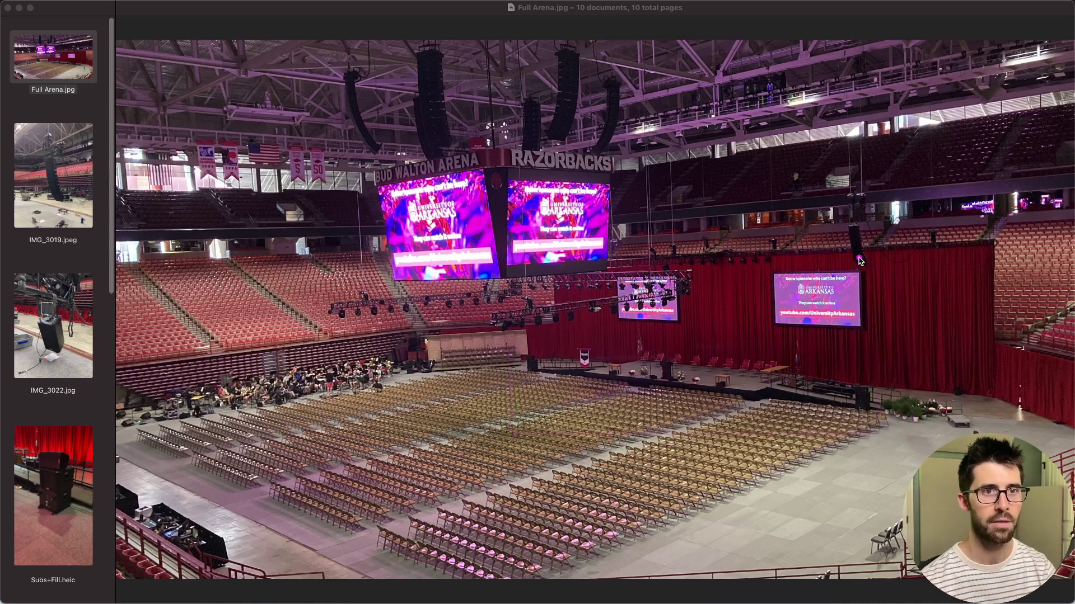
pyautogui.moveTo(599, 358); pyautogui.dragTo(625, 384)
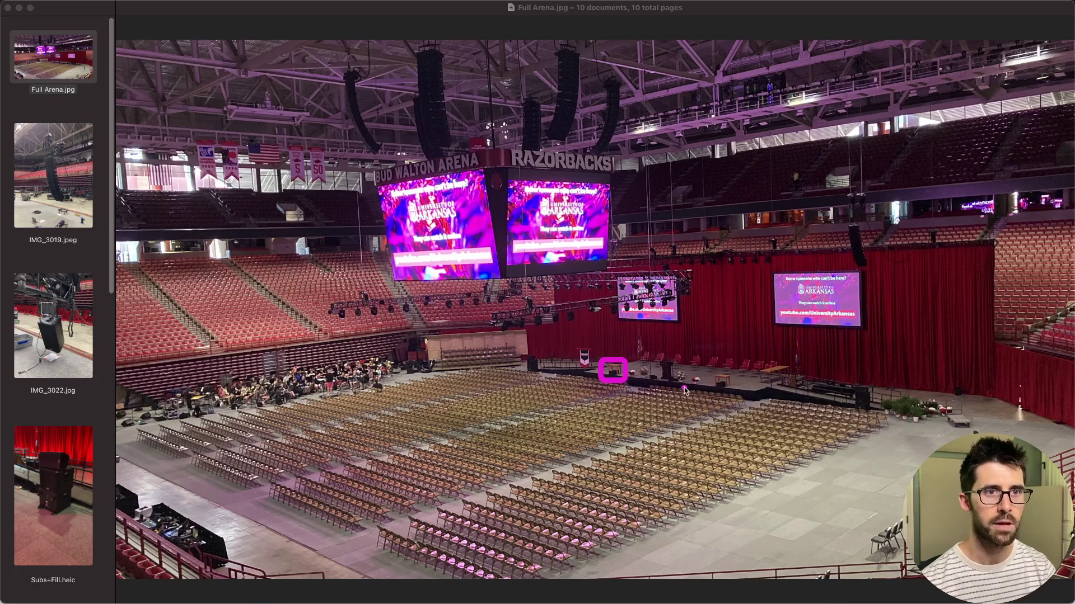
pyautogui.moveTo(707, 373); pyautogui.dragTo(726, 397)
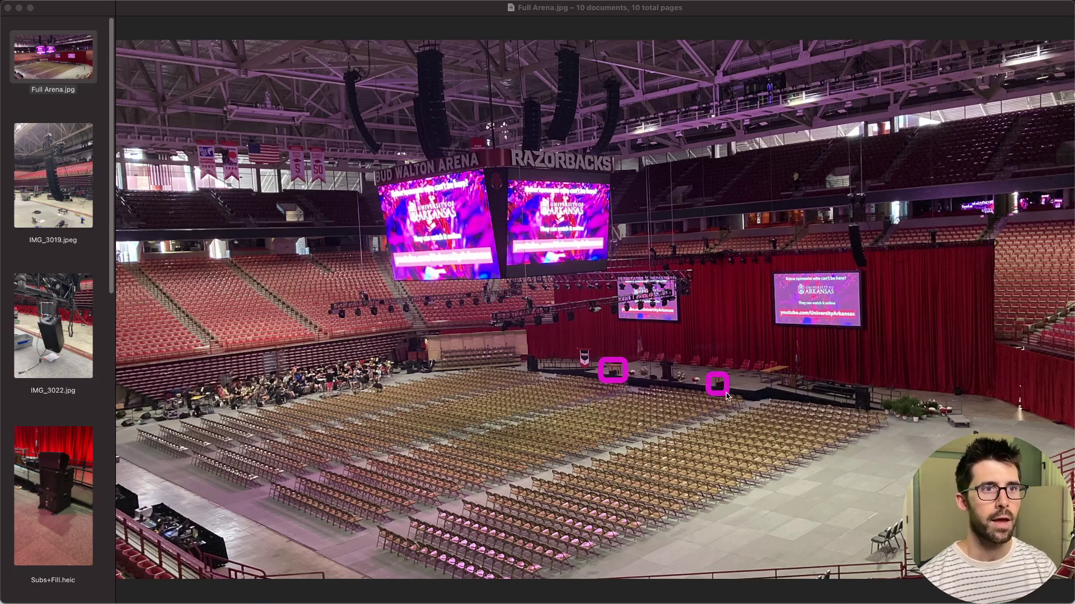
pyautogui.moveTo(647, 249); pyautogui.dragTo(679, 291)
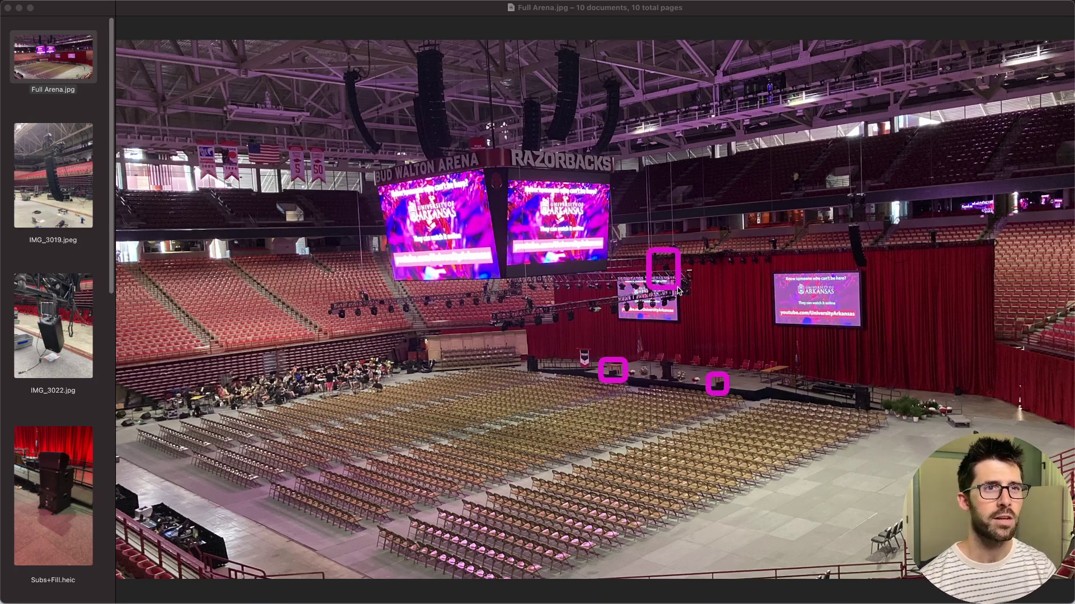
pyautogui.press('Escape')
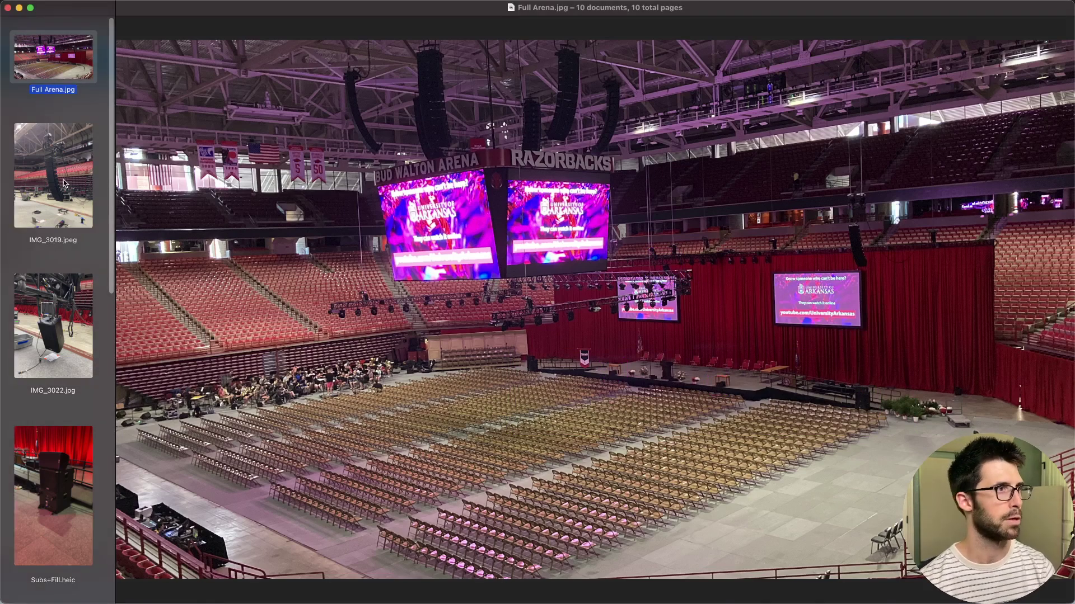
# Annotate Side Full Rig.heic's flown arrays with a box and arrows toward seats and stage, then open FF.heic.
pyautogui.click(59, 180)
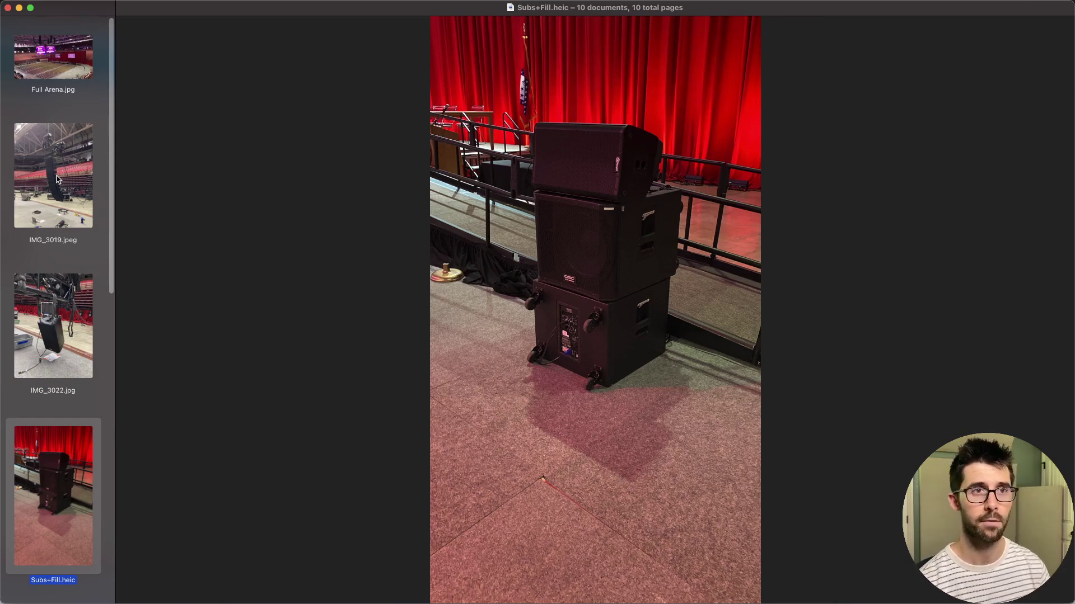
pyautogui.press('Down')
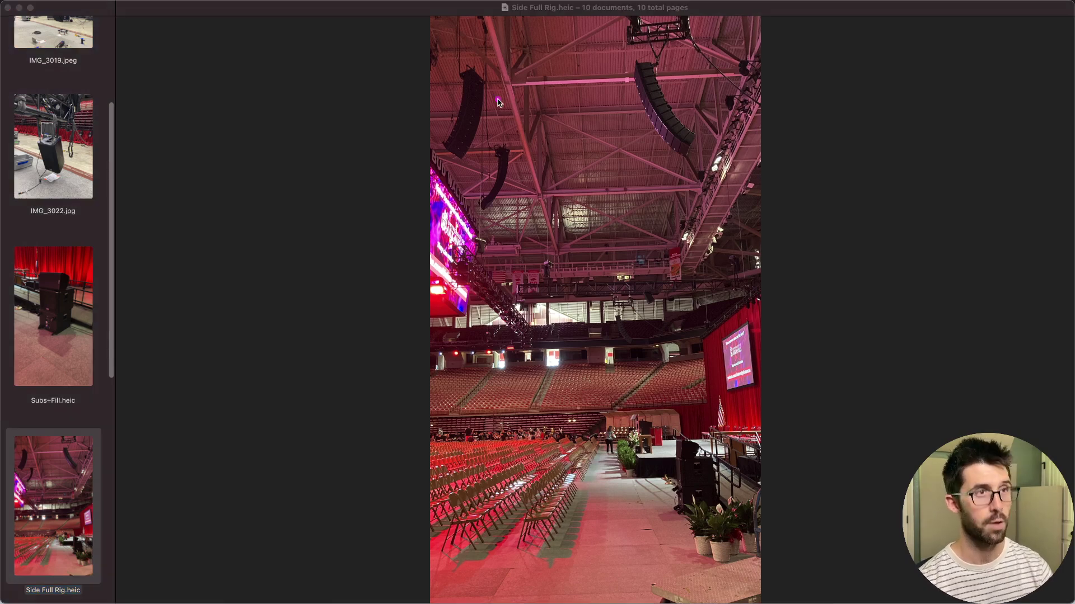
pyautogui.moveTo(426, 45); pyautogui.dragTo(564, 219)
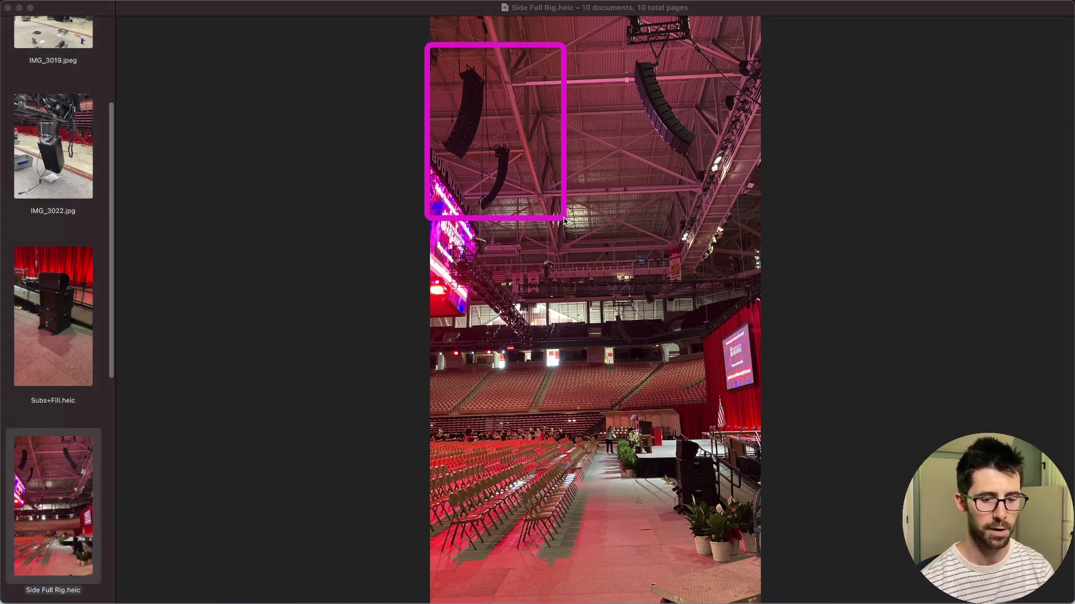
pyautogui.moveTo(633, 108); pyautogui.dragTo(456, 351)
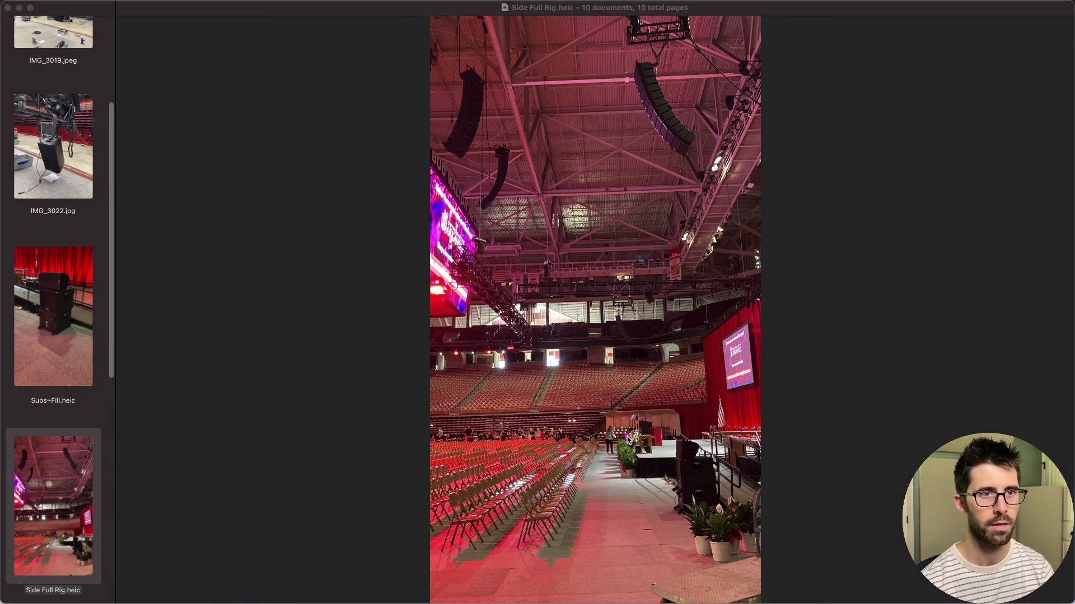
pyautogui.moveTo(631, 437); pyautogui.dragTo(568, 446)
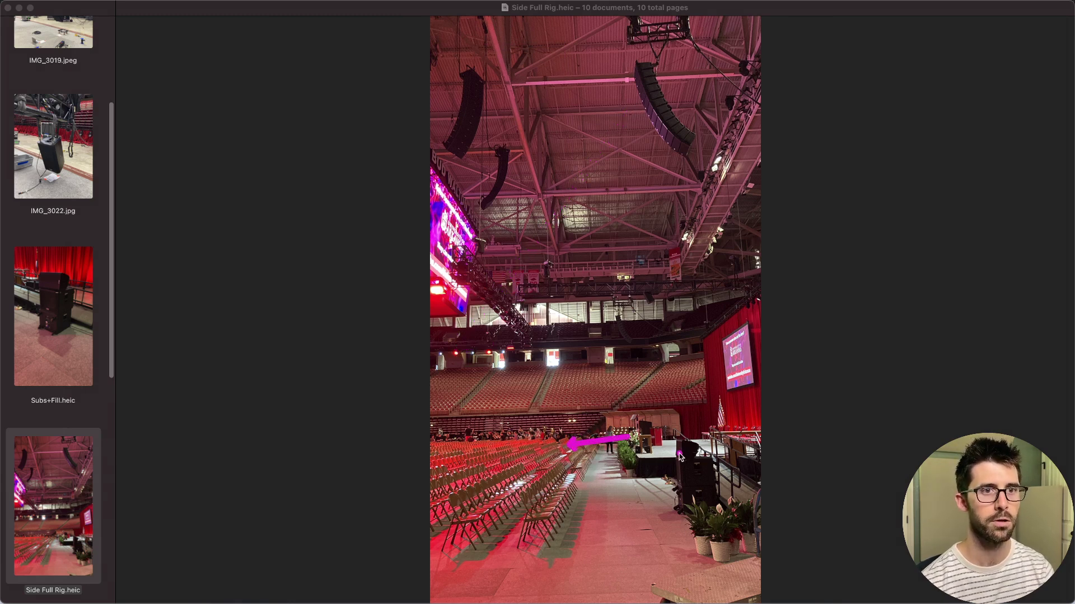
pyautogui.moveTo(680, 452); pyautogui.dragTo(506, 477)
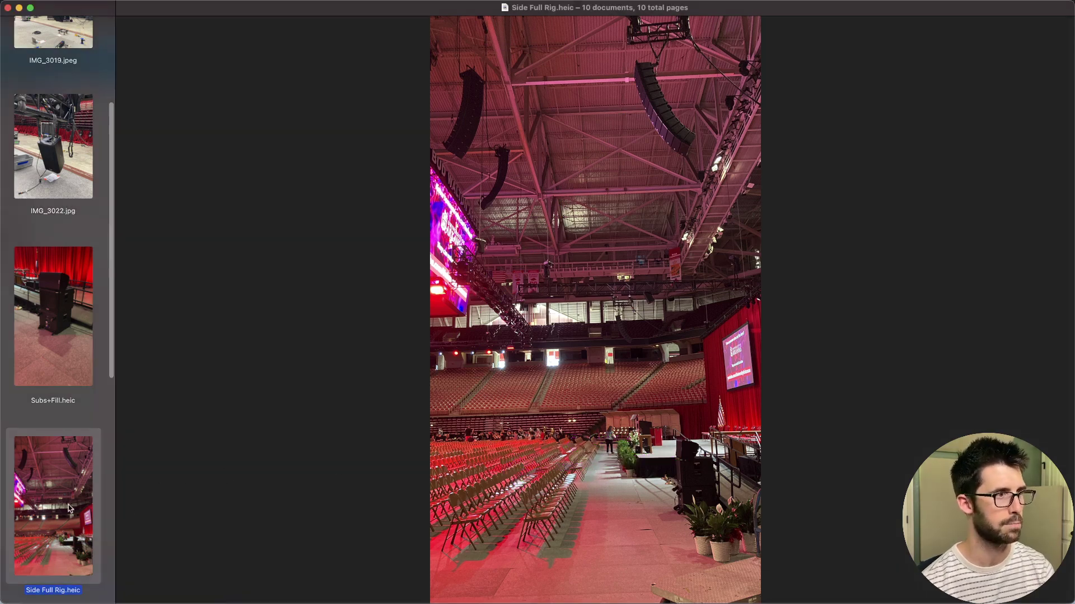
pyautogui.scroll(-3, 45, 508)
pyautogui.click(45, 507)
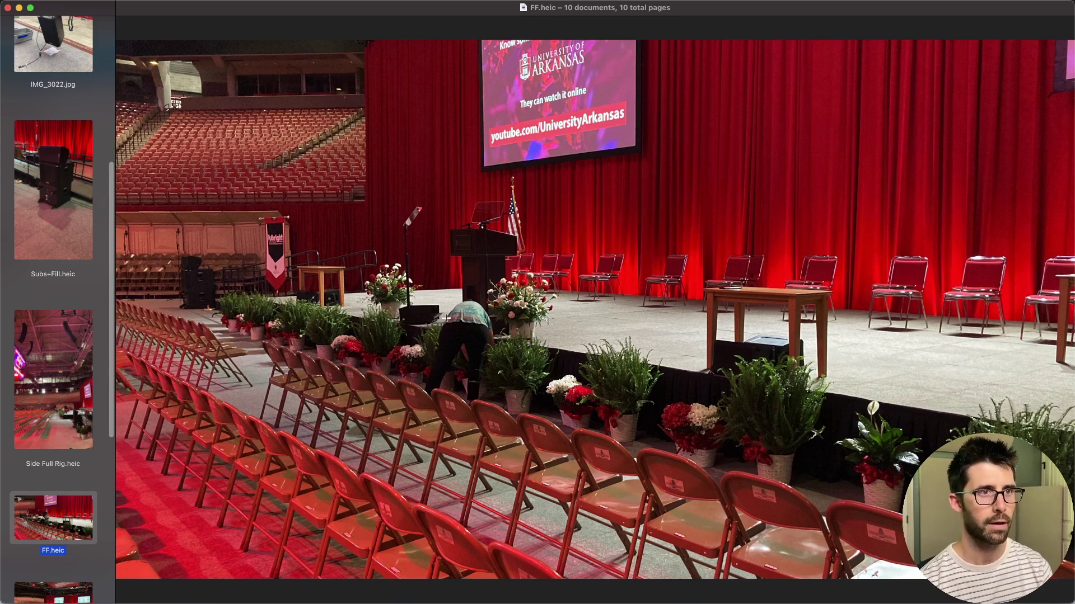
# Browse the IMG_3034.jpeg front-of-house photo, then the IMG_3031.jpeg console photo.
pyautogui.press('Down')
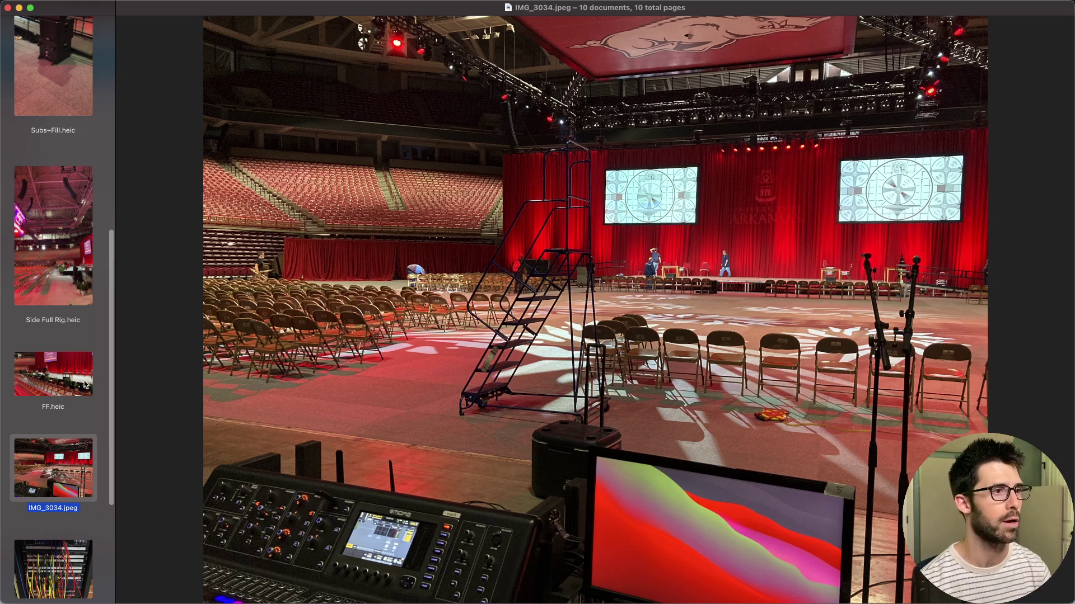
pyautogui.scroll(-2, 56, 423)
pyautogui.scroll(-3, 56, 423)
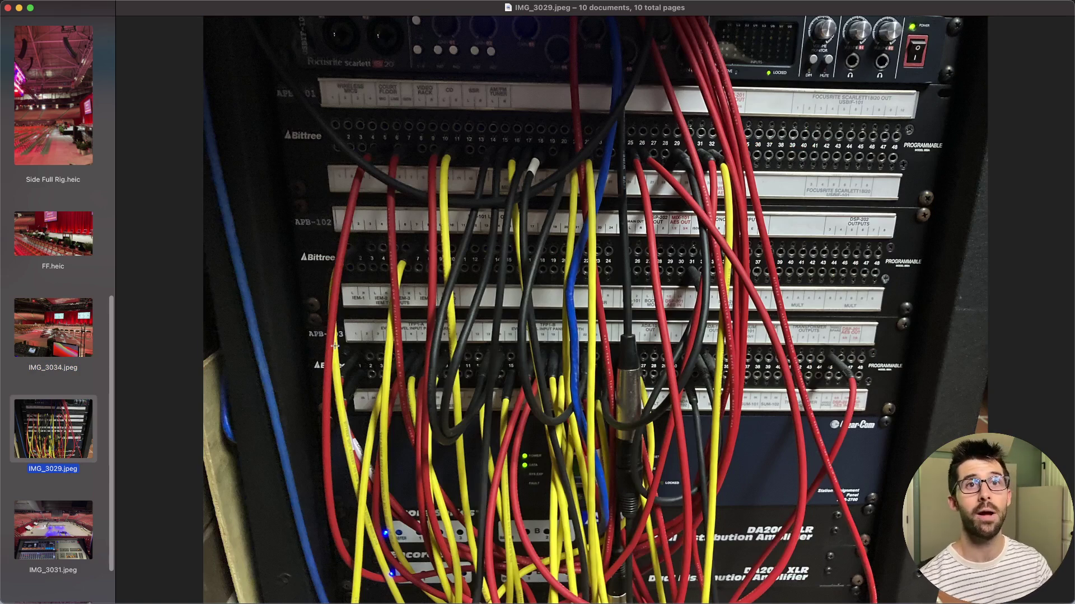
pyautogui.click(70, 522)
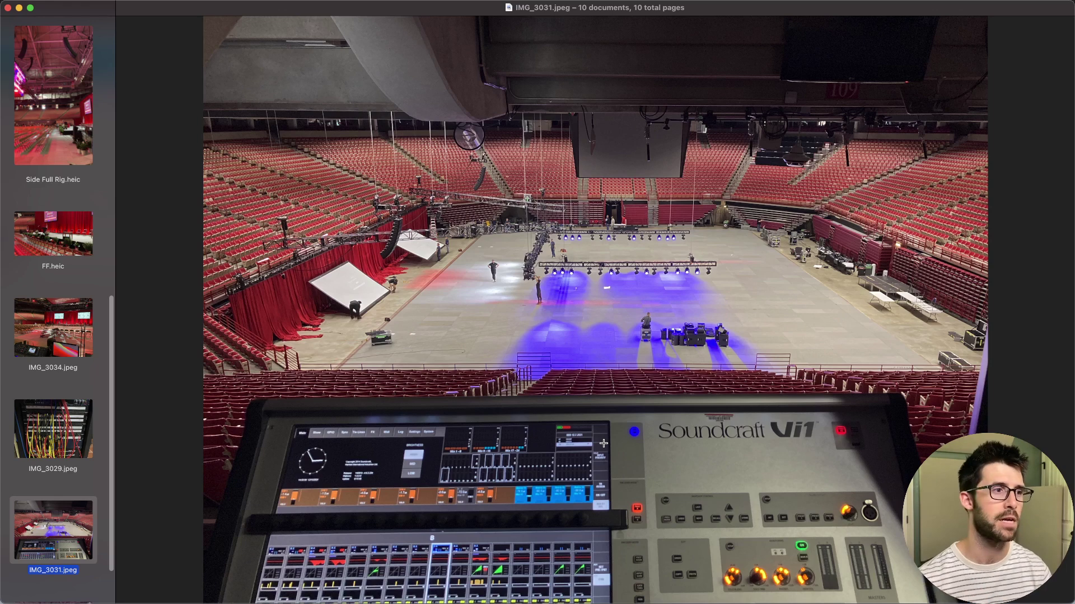
pyautogui.scroll(-3, 86, 441)
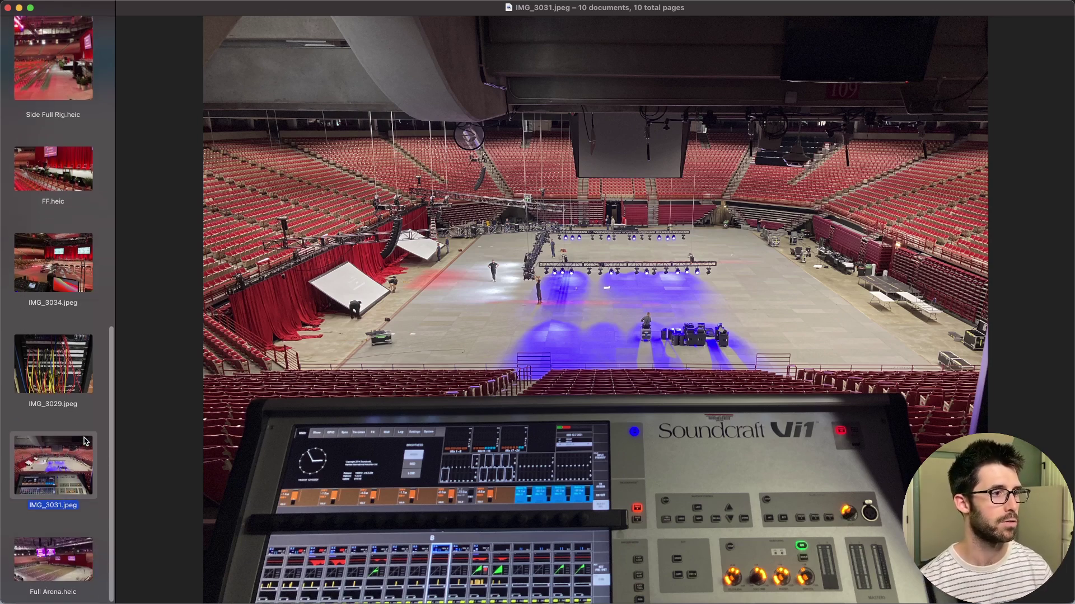
pyautogui.scroll(3, 85, 441)
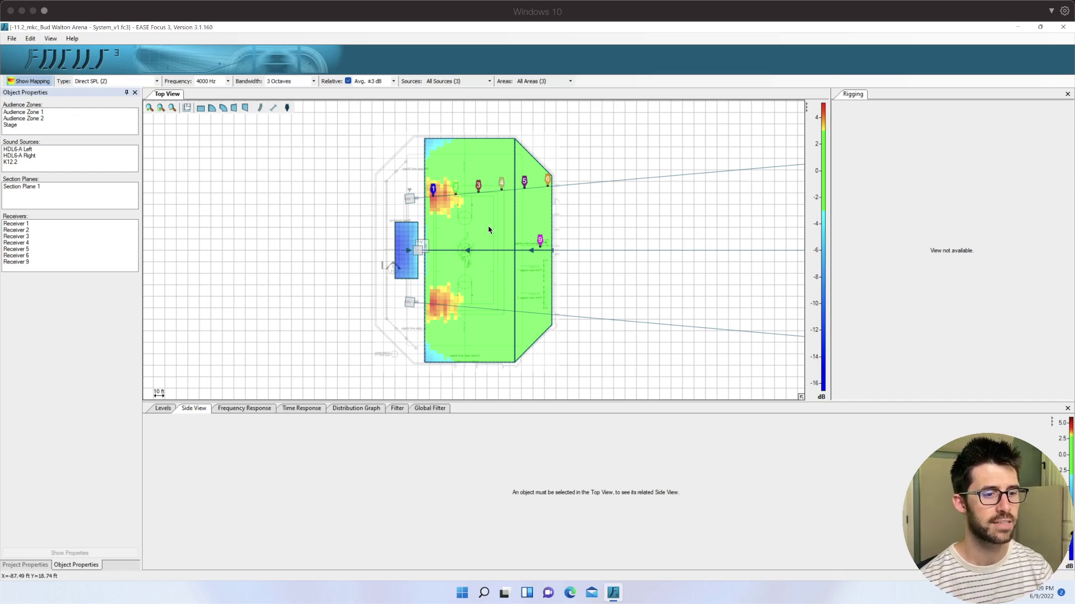
# Select the HDL6-A Right array, limit Sources to HDL6-A Right only, and arrow its side-view coverage.
pyautogui.click(412, 204)
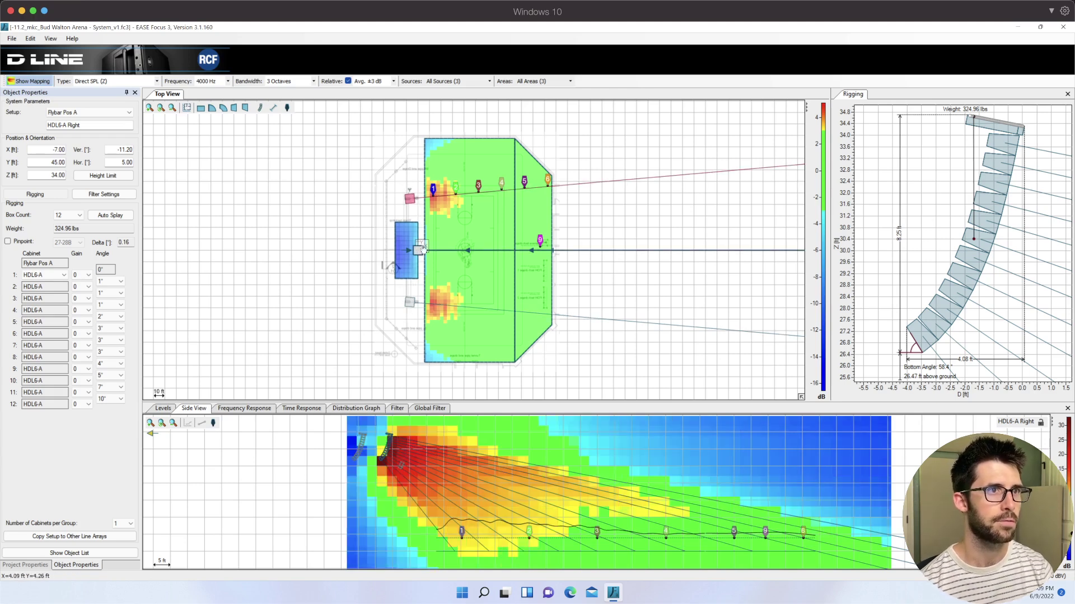
pyautogui.click(485, 81)
pyautogui.click(468, 106)
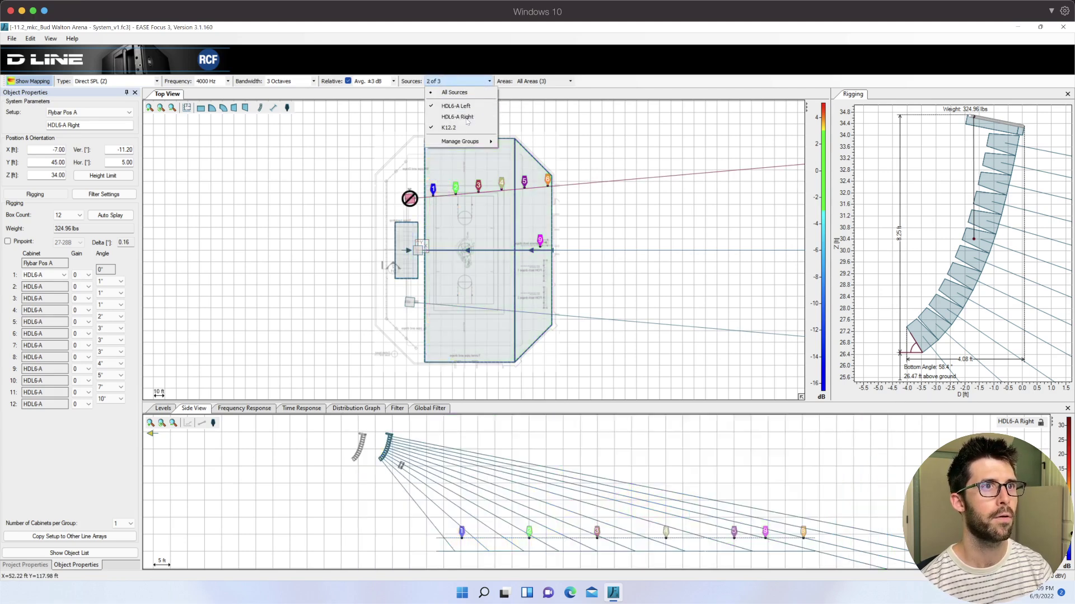
pyautogui.click(464, 116)
pyautogui.click(464, 108)
pyautogui.click(464, 106)
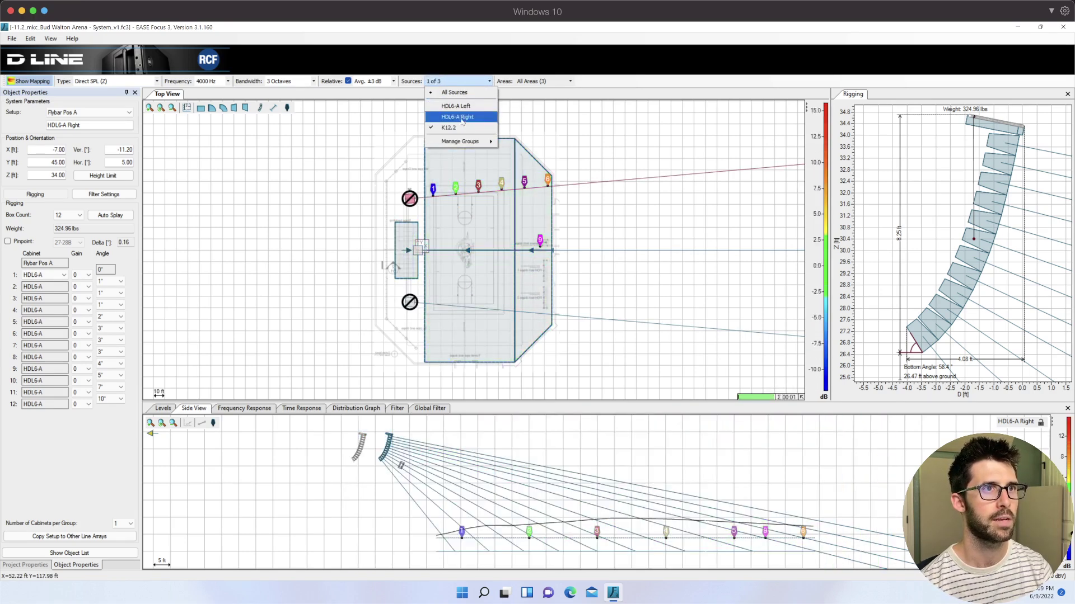
pyautogui.click(449, 127)
pyautogui.click(460, 117)
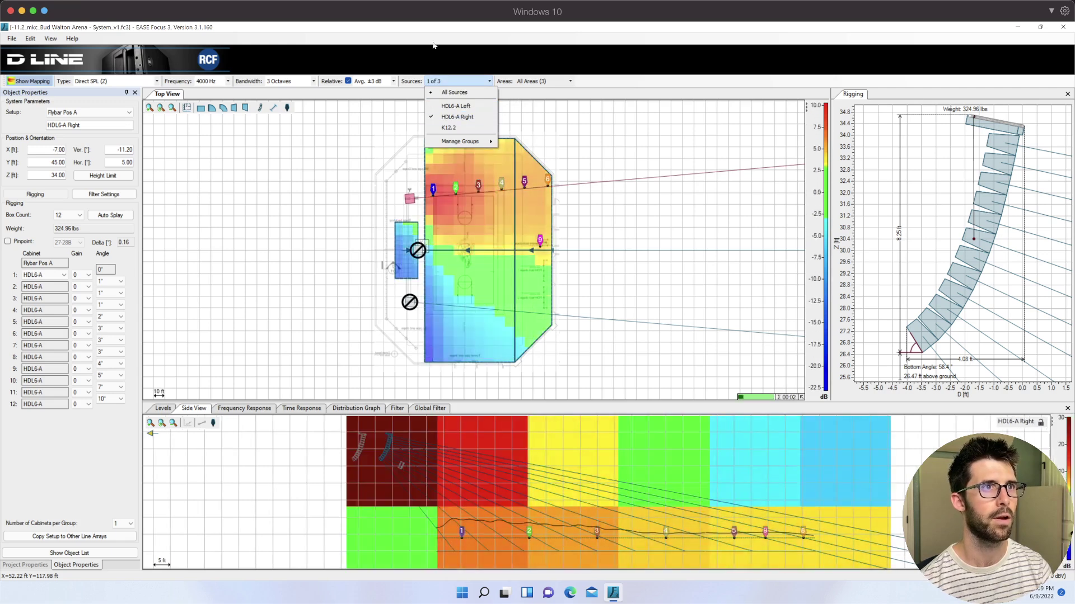
pyautogui.click(444, 81)
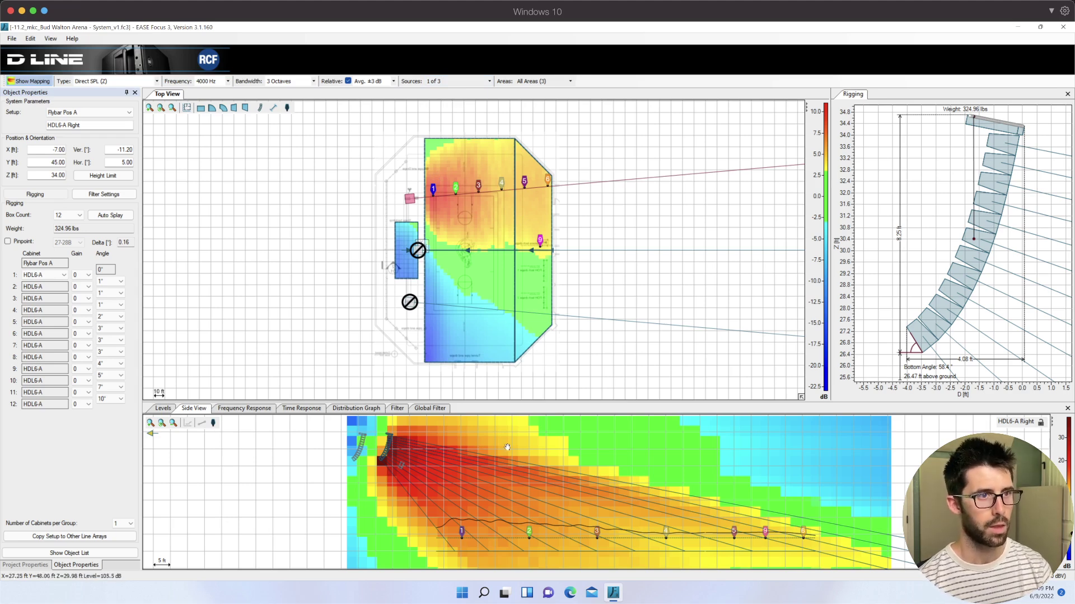
pyautogui.hotkey('ctrl', 'alt', 'a')
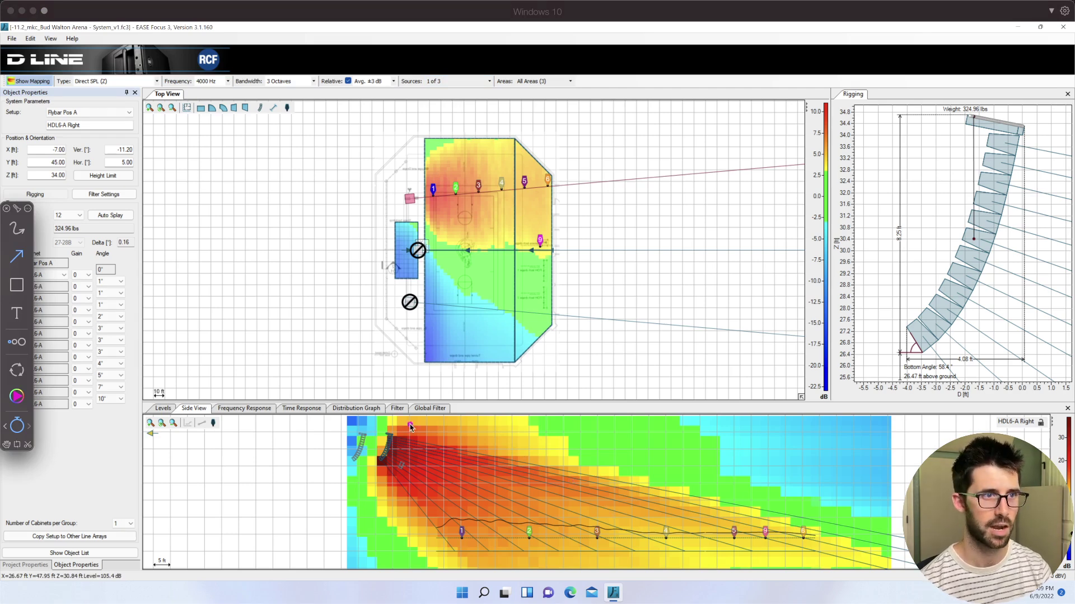
pyautogui.moveTo(392, 431)
pyautogui.mouseDown()
pyautogui.moveTo(557, 456)
pyautogui.moveTo(862, 528)
pyautogui.mouseUp()
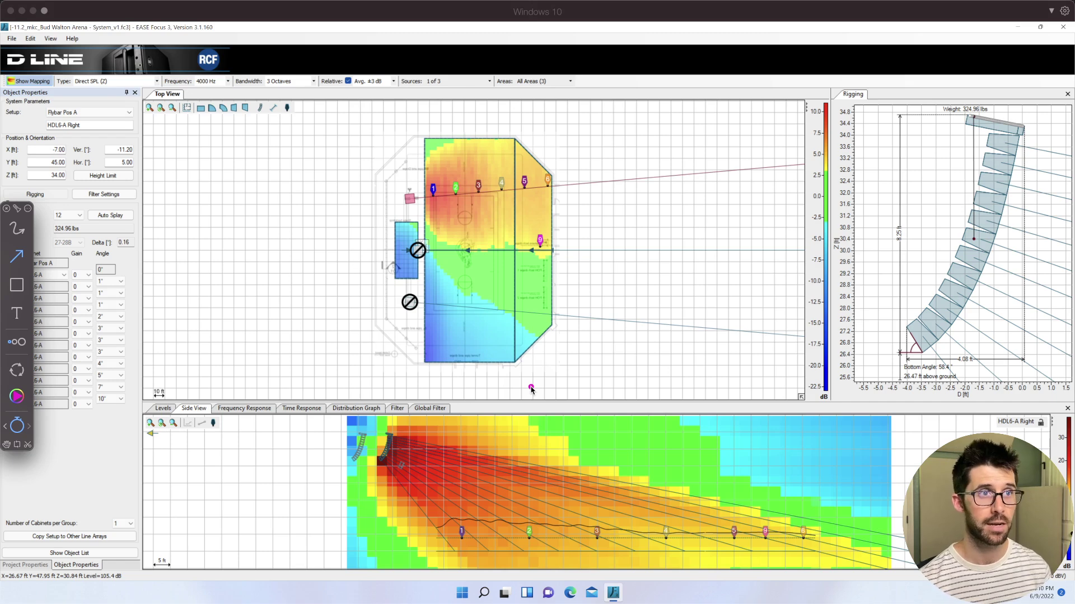
# Re-enable HDL6-A Left and K12.2 so All Sources (3) show, then switch to M32 Edit.
pyautogui.click(457, 81)
pyautogui.click(457, 106)
pyautogui.click(451, 128)
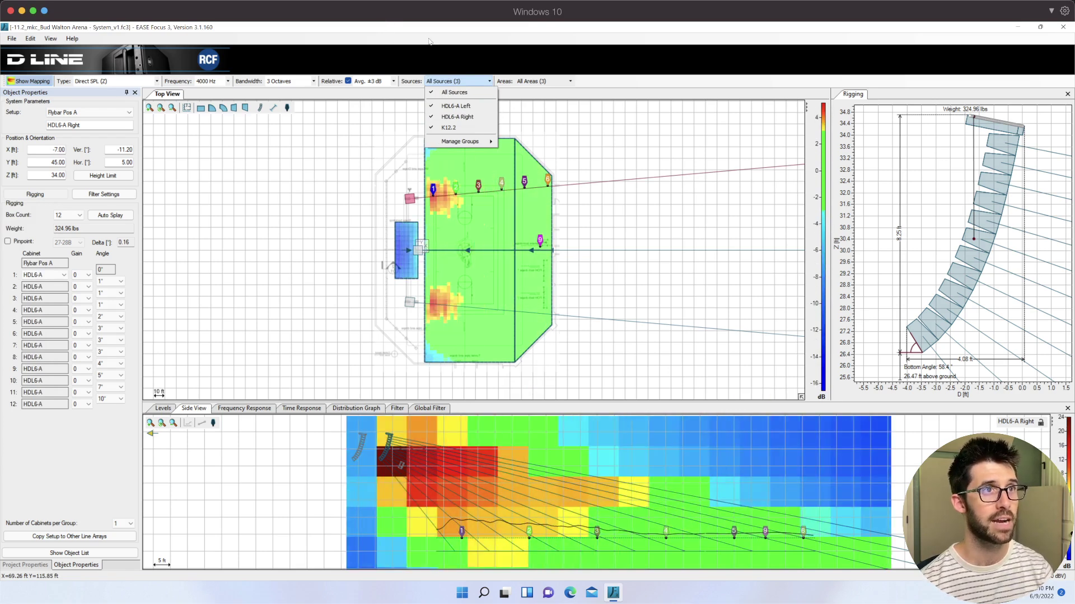
pyautogui.click(452, 81)
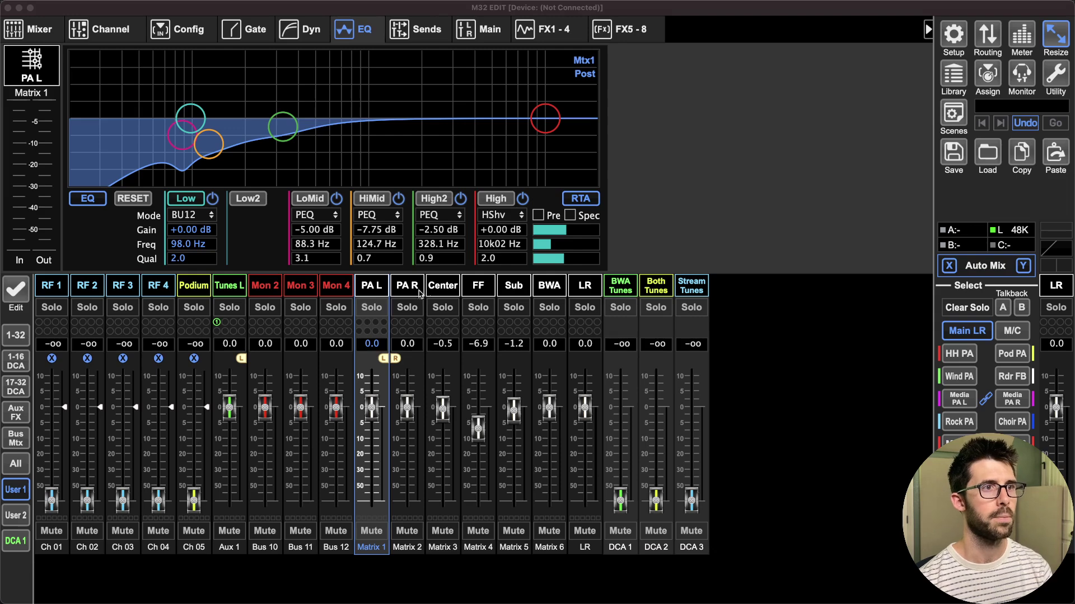
pyautogui.click(382, 287)
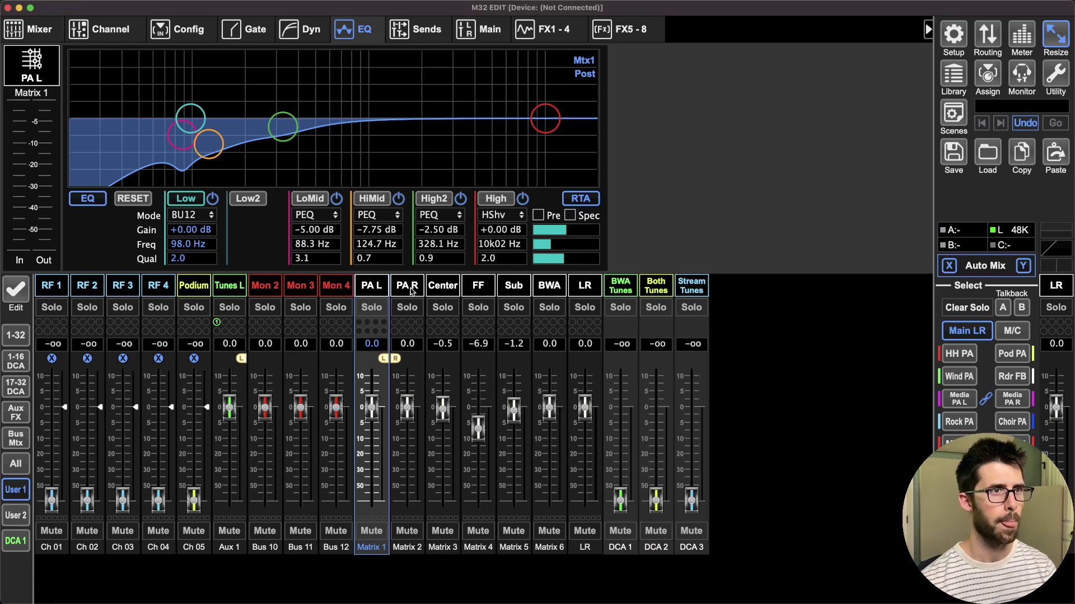
# Select the LR main output strip and show its sends to the matrix outputs.
pyautogui.click(577, 286)
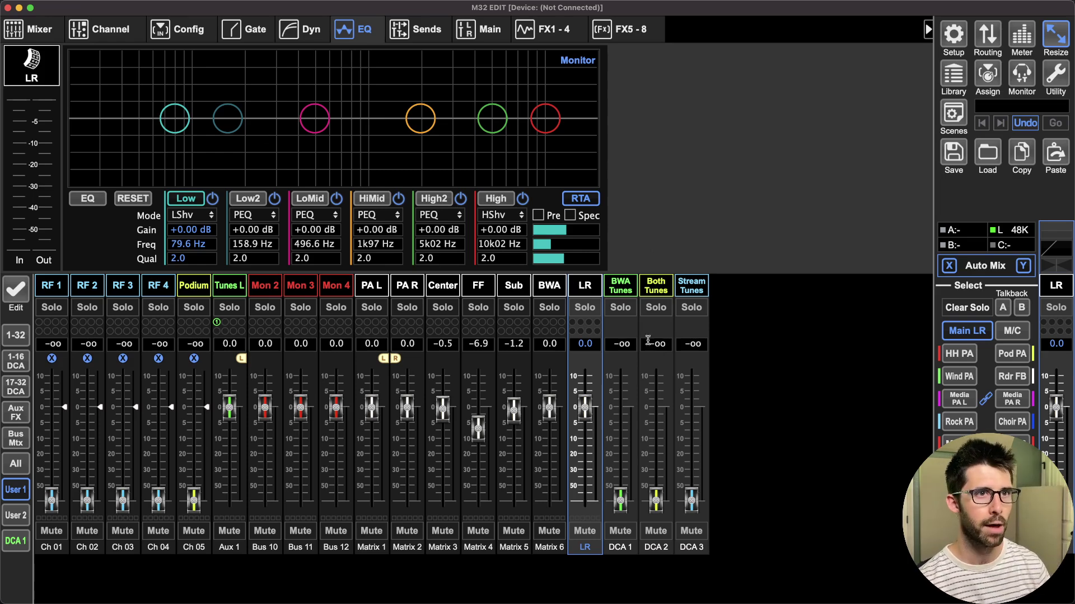
pyautogui.click(424, 35)
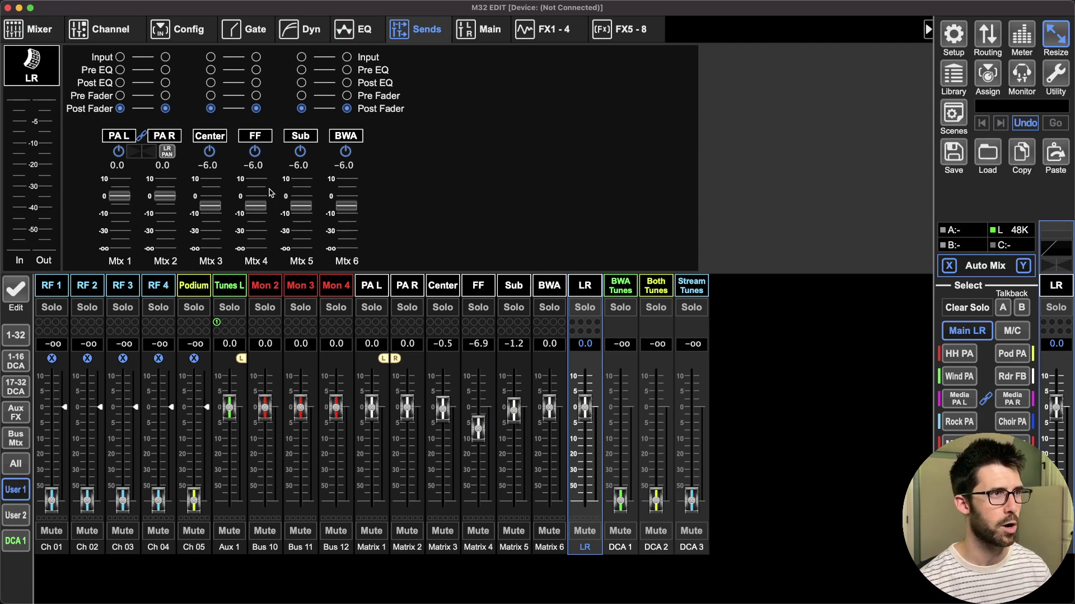
# Pick the PA L matrix, then return to LR's Mtx 1–6 sends: PA L/PA R 0.0, others −6.0 dB.
pyautogui.click(371, 286)
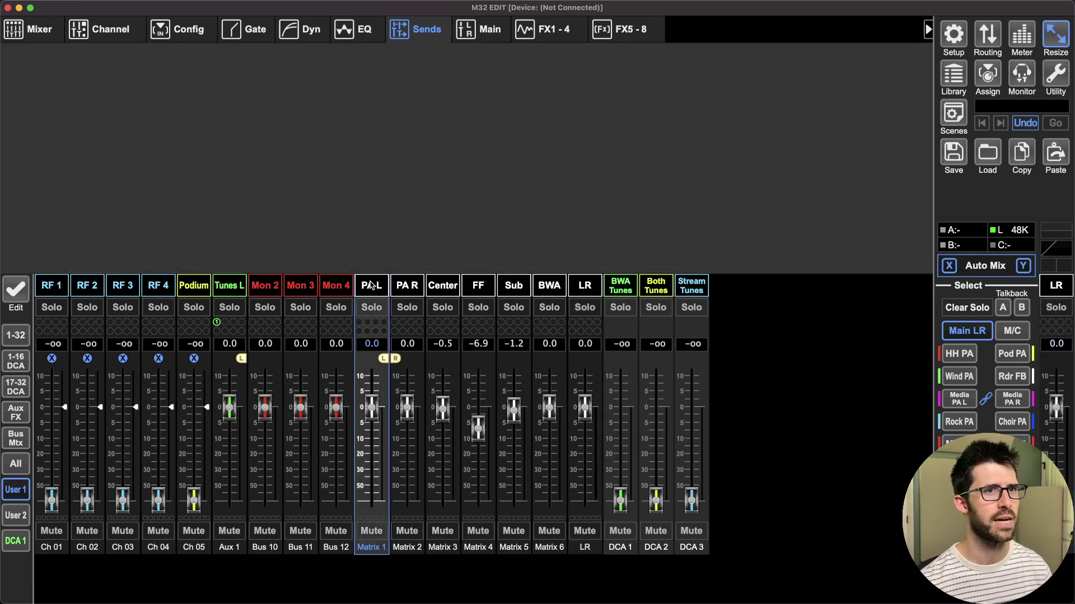
pyautogui.click(586, 287)
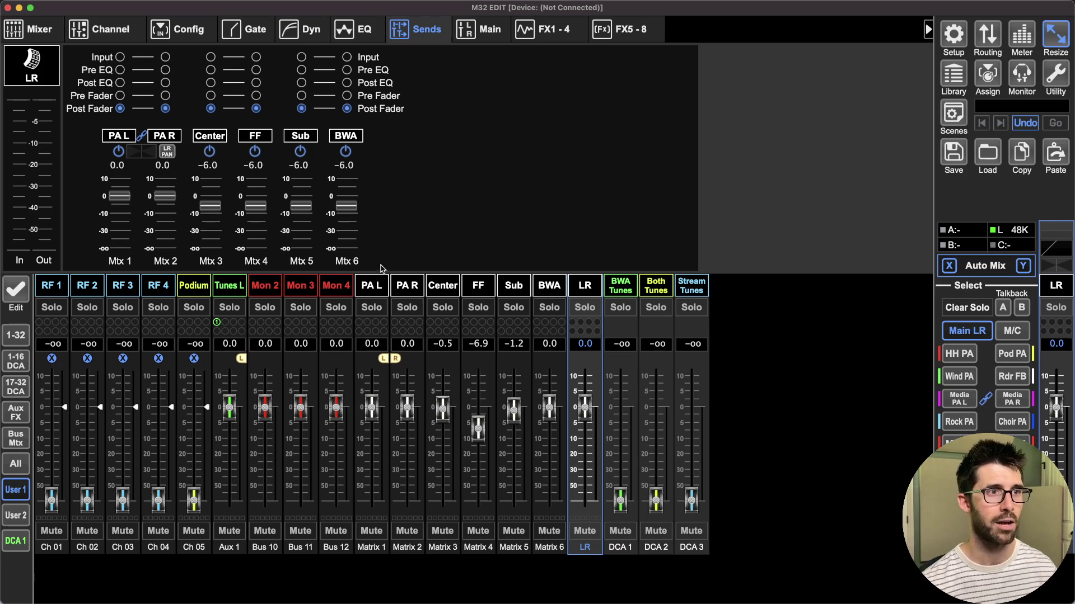
pyautogui.click(380, 285)
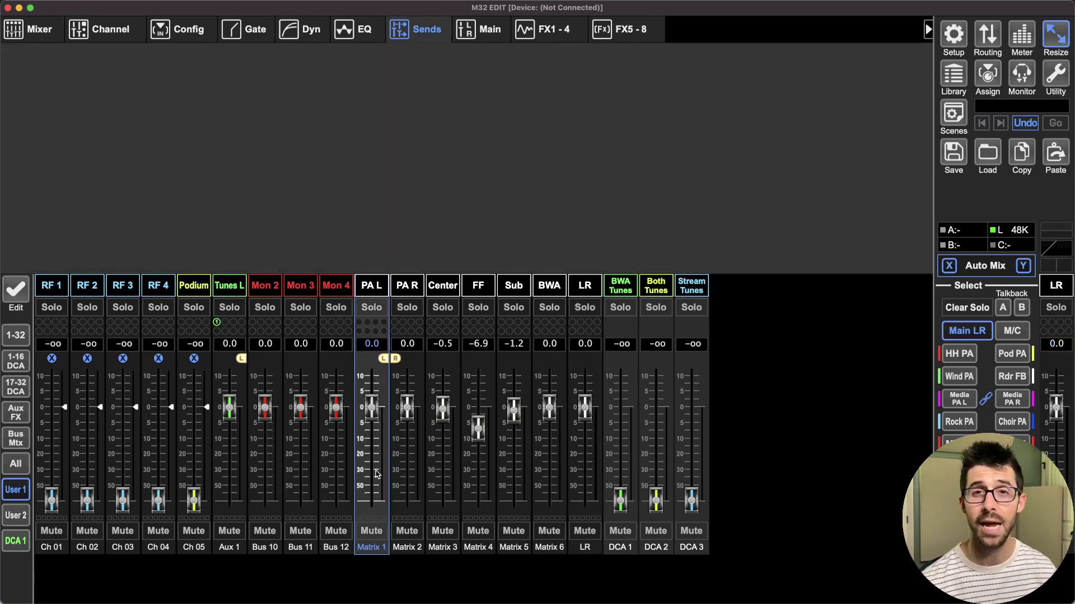
pyautogui.moveTo(373, 409)
pyautogui.mouseDown()
pyautogui.moveTo(376, 437)
pyautogui.moveTo(377, 423)
pyautogui.mouseUp()
pyautogui.doubleClick(373, 344)
pyautogui.write('0')
pyautogui.press('Return')
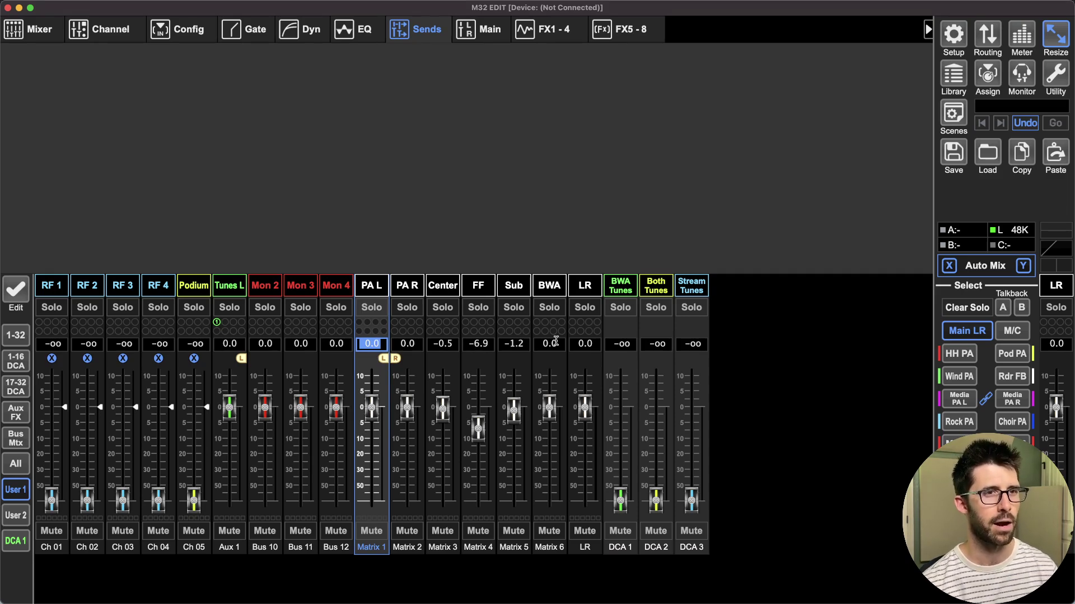
pyautogui.click(549, 289)
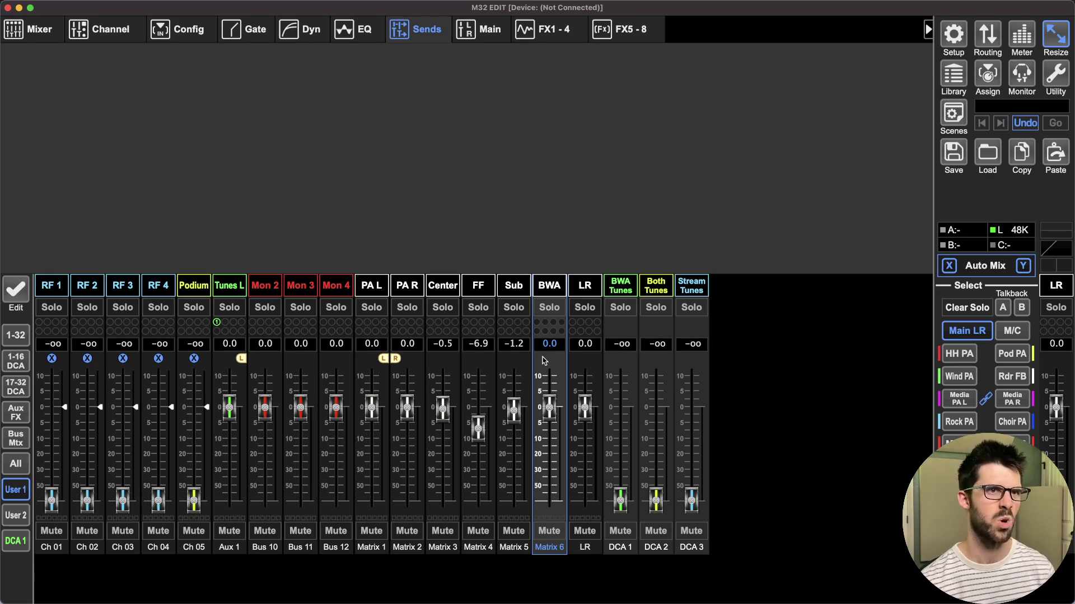
pyautogui.click(579, 289)
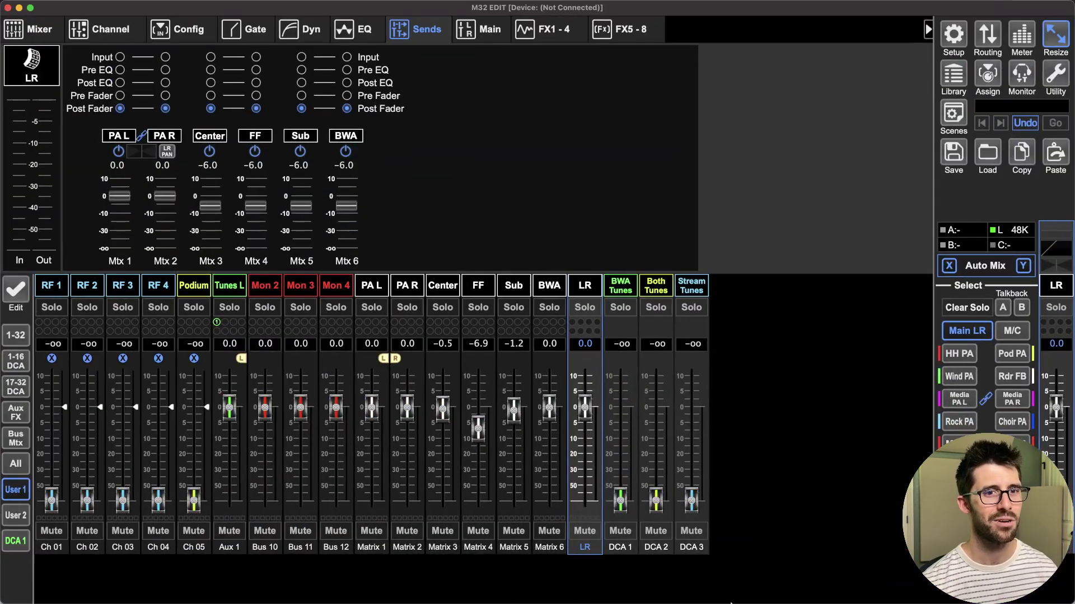
# Show Smaart, the EASE Focus arena model and the M32 Edit mixer side by side in Mission Control.
pyautogui.moveTo(731, 603)
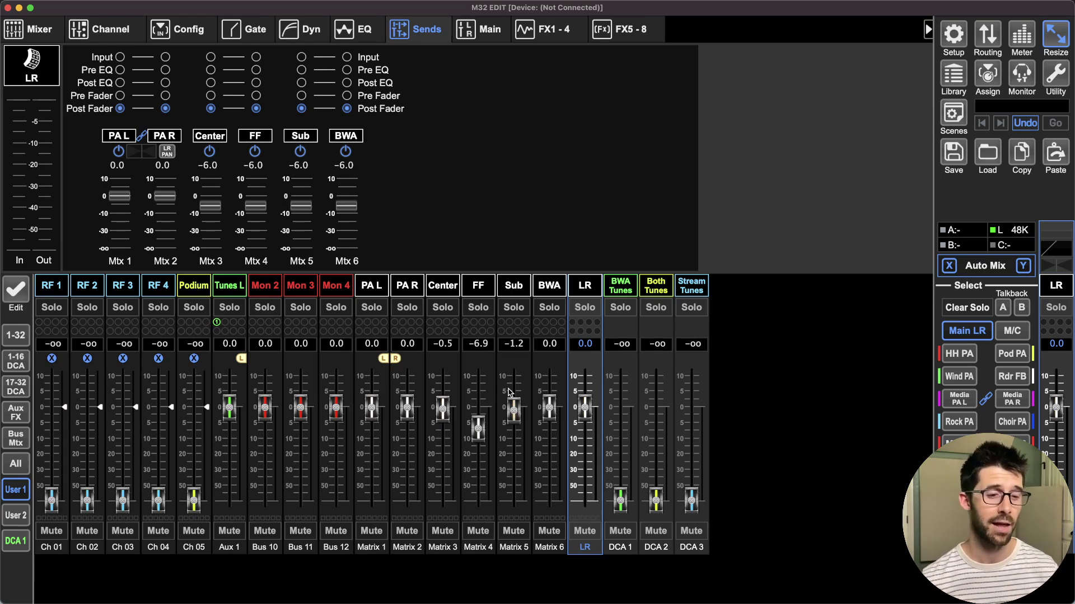
pyautogui.hotkey('ctrl', 'Up')
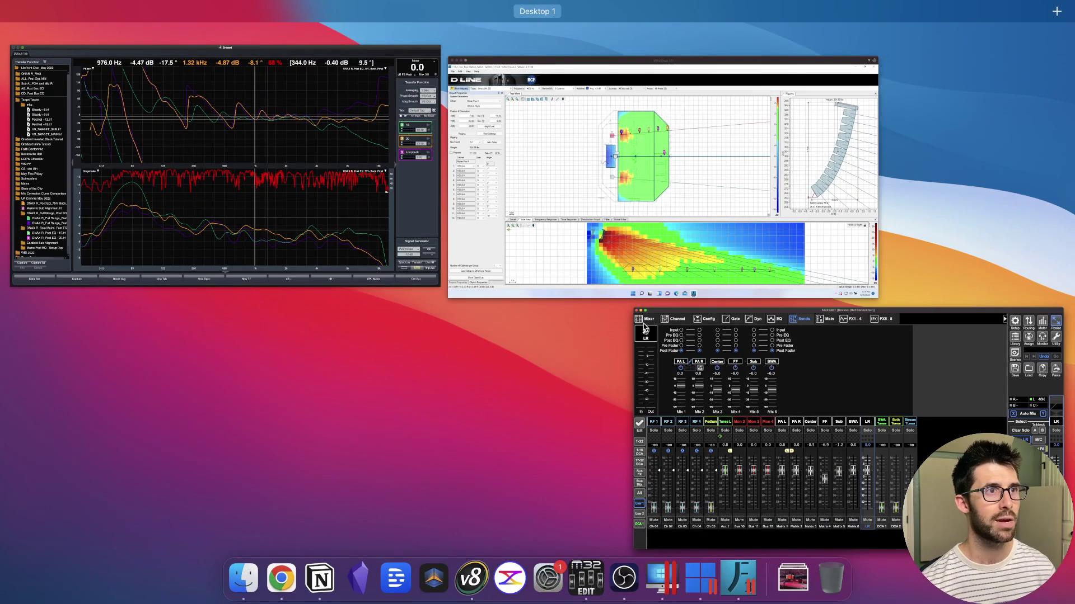
# Bring Smaart full screen and highlight the ONAX R Post EQ - 15, - 20 and 75% Back_Final traces.
pyautogui.click(361, 148)
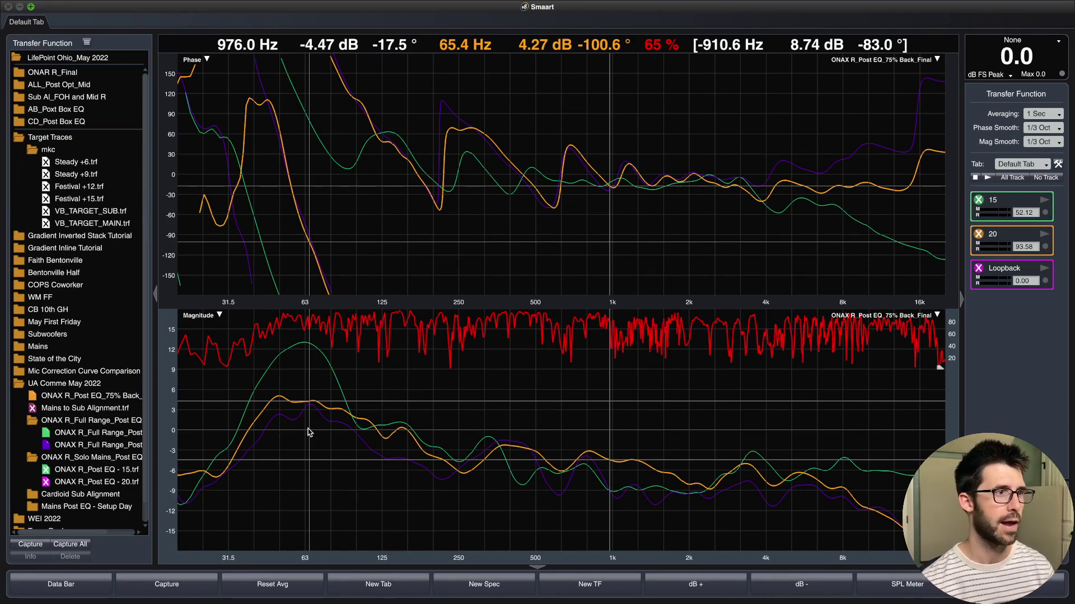
pyautogui.click(94, 434)
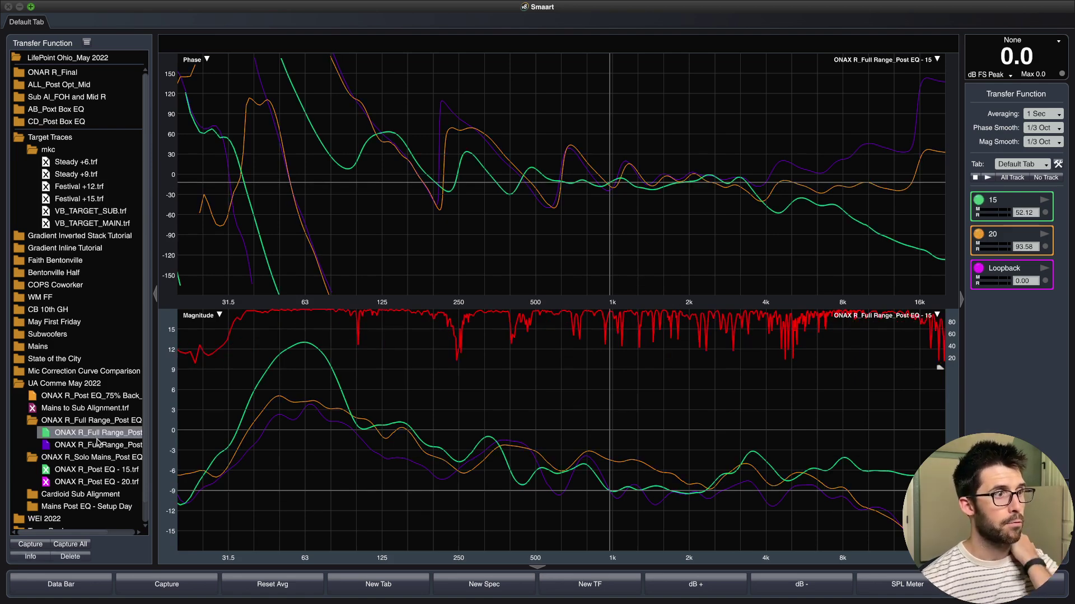
pyautogui.click(100, 447)
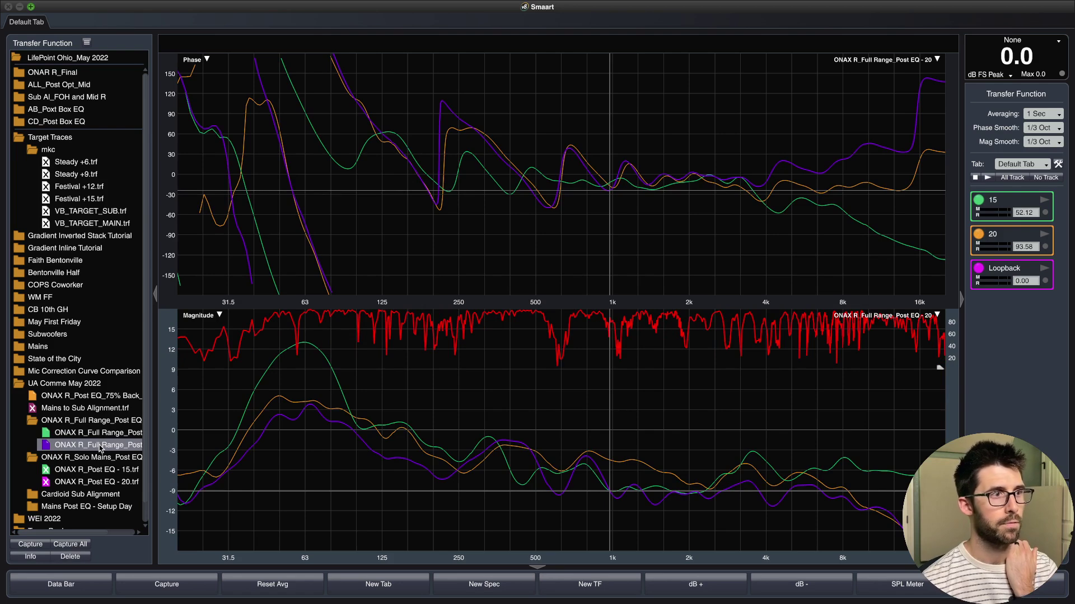
pyautogui.click(82, 397)
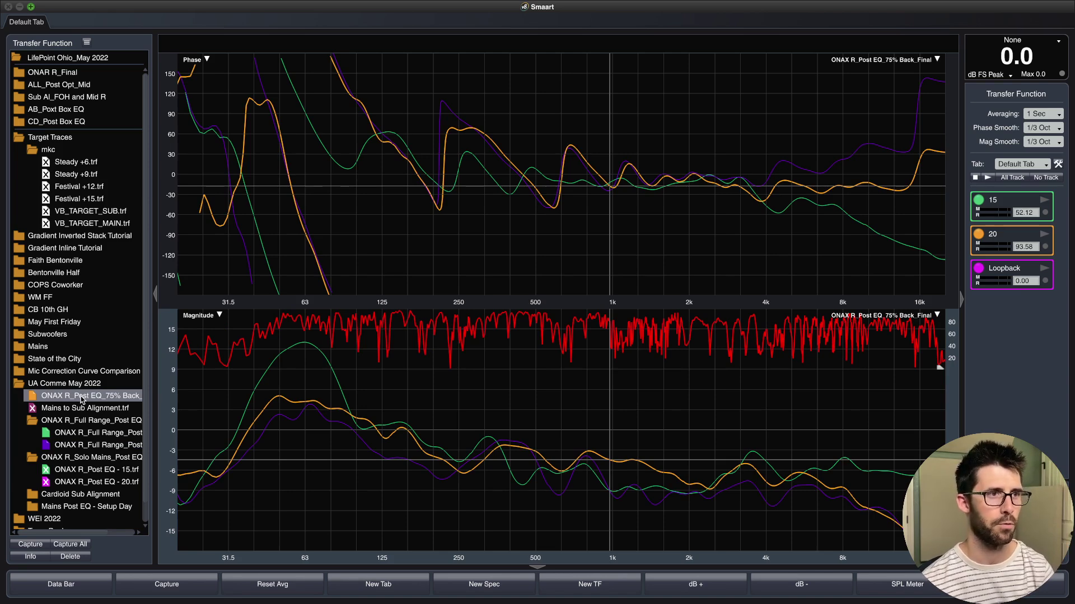
# Show the frequency and level readout data bar and raise the magnitude curves 7.8 dB to 0 dB near 1 kHz.
pyautogui.click(72, 434)
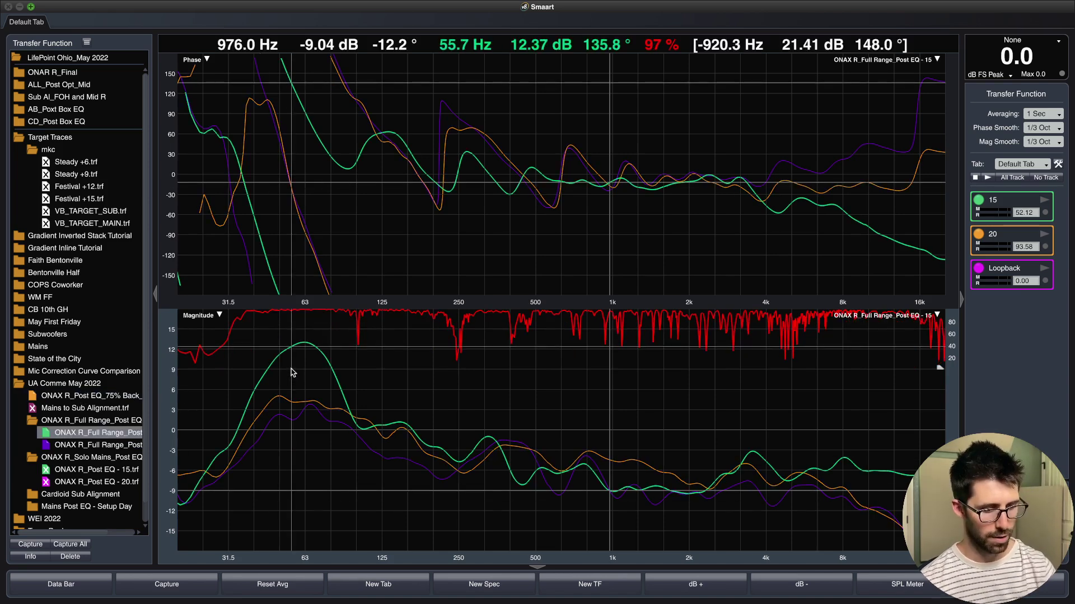
pyautogui.click(291, 368)
pyautogui.moveTo(250, 326); pyautogui.dragTo(353, 402)
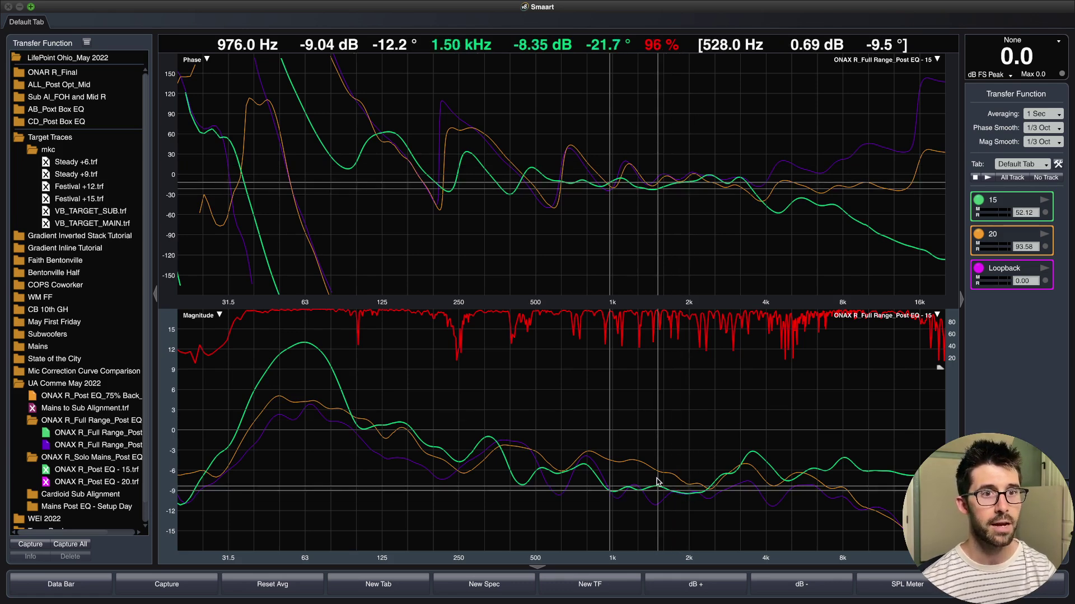
# Remove the magnitude offset so the green trace reads 11.16 dB at 49.8 Hz.
pyautogui.click(611, 431)
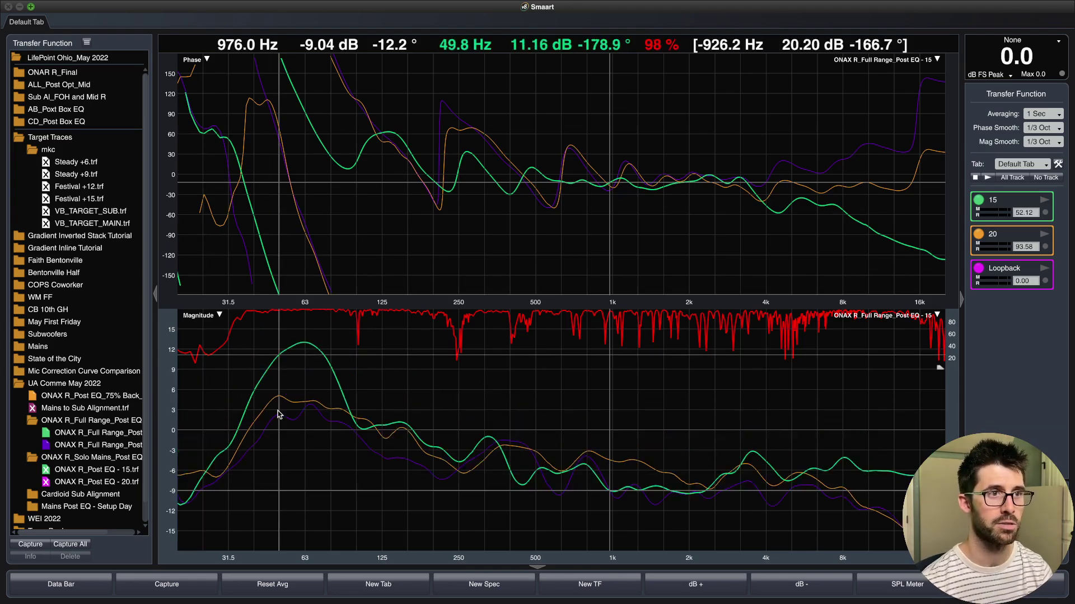
# Switch to M32 Edit and show the PA L (Matrix 1) EQ: 98 Hz BU12 low cut plus three mid cuts.
pyautogui.hotkey('ctrl', 'Up')
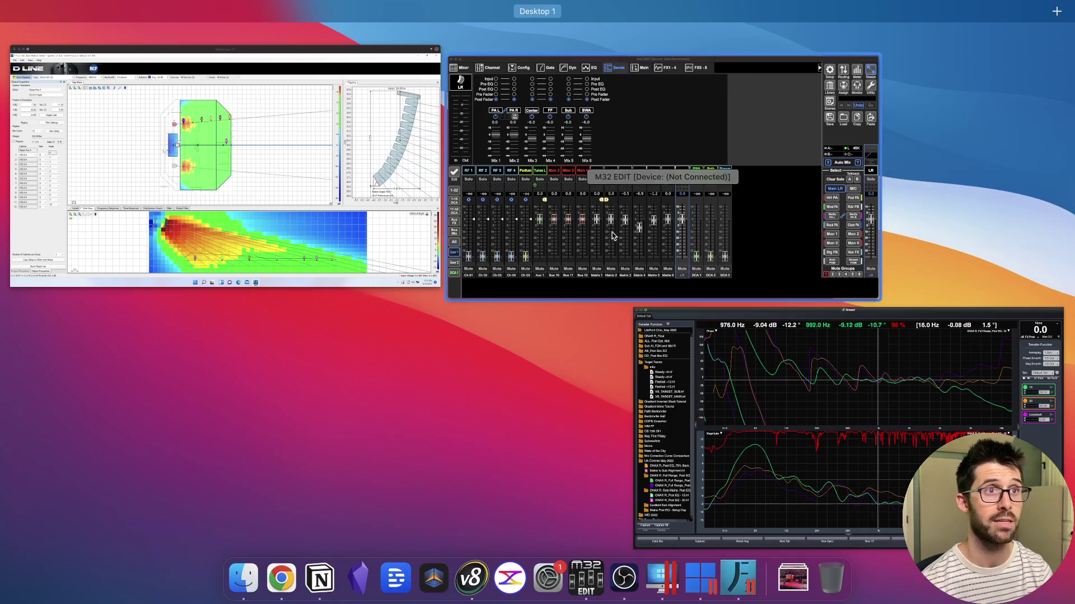
pyautogui.click(610, 227)
pyautogui.click(371, 285)
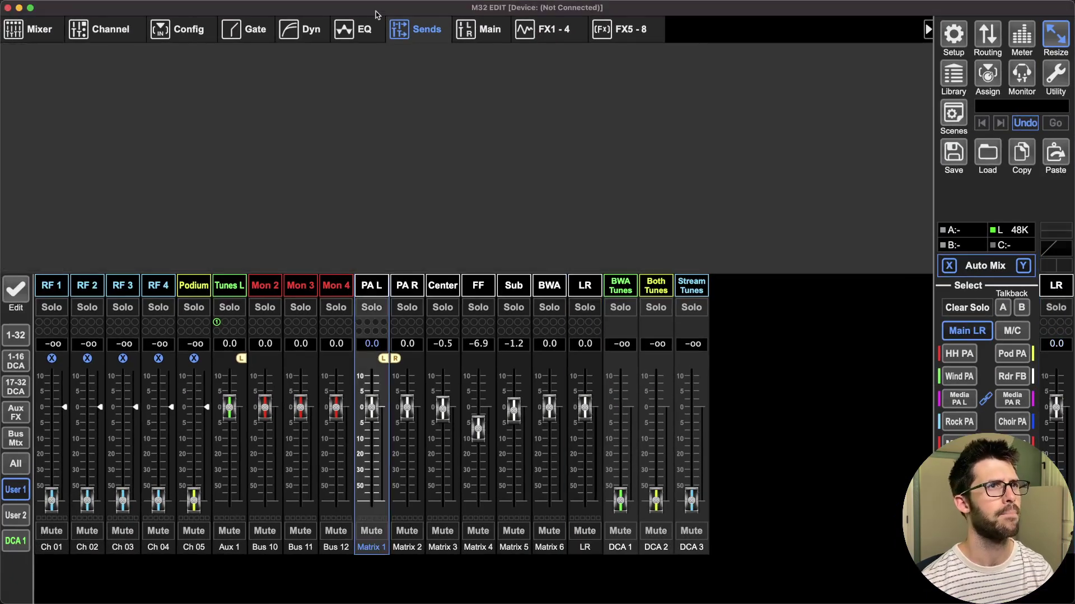
pyautogui.click(362, 24)
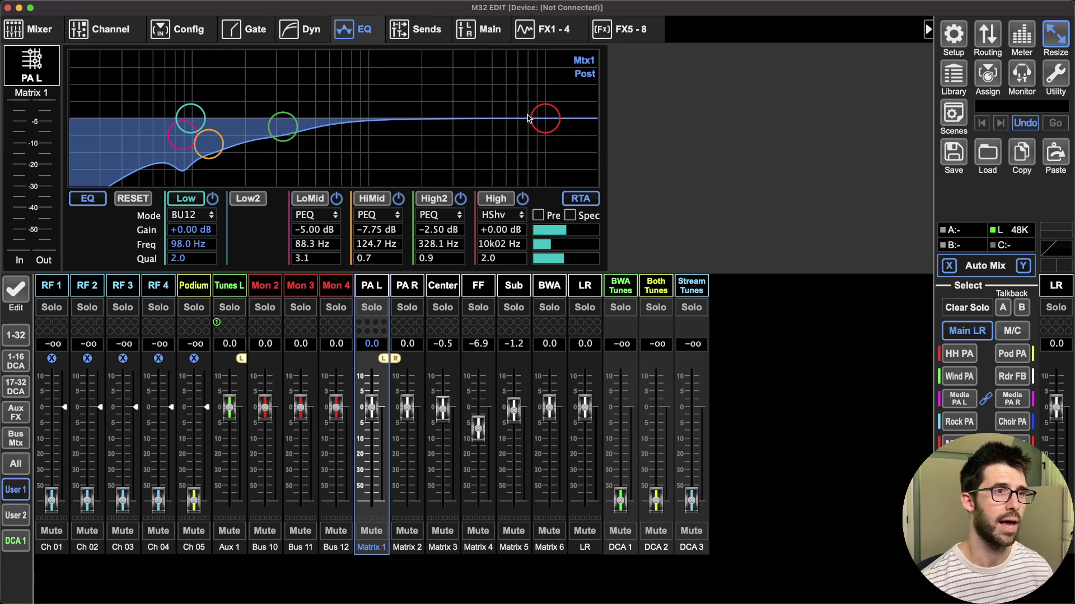
# Step through the Center, FF, Sub and BWA matrix EQs, ending on BWA's −3 dB shelf at 990.9 Hz.
pyautogui.click(448, 287)
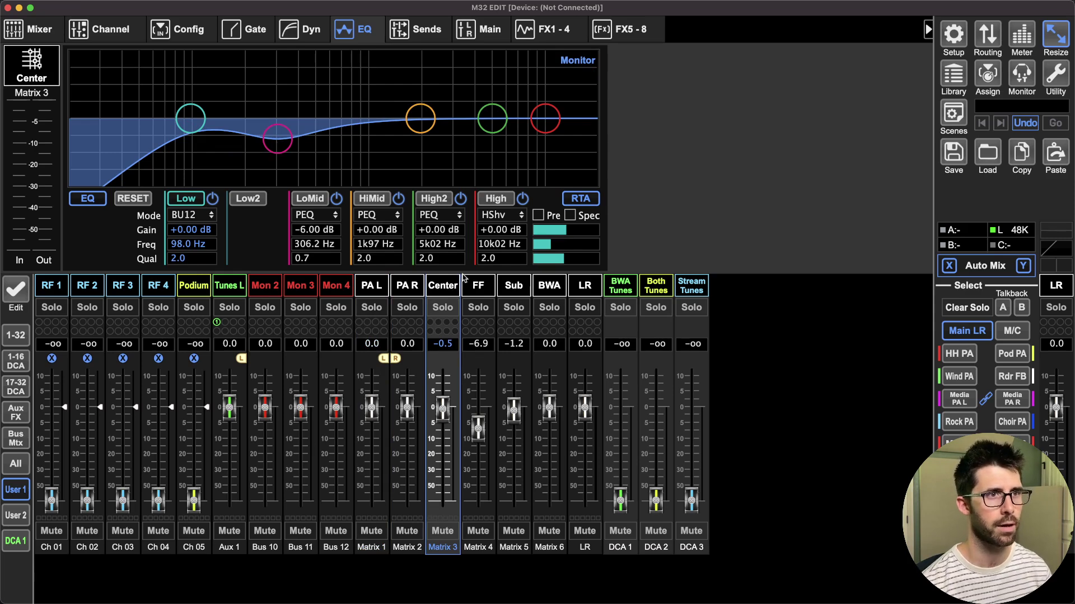
pyautogui.click(480, 286)
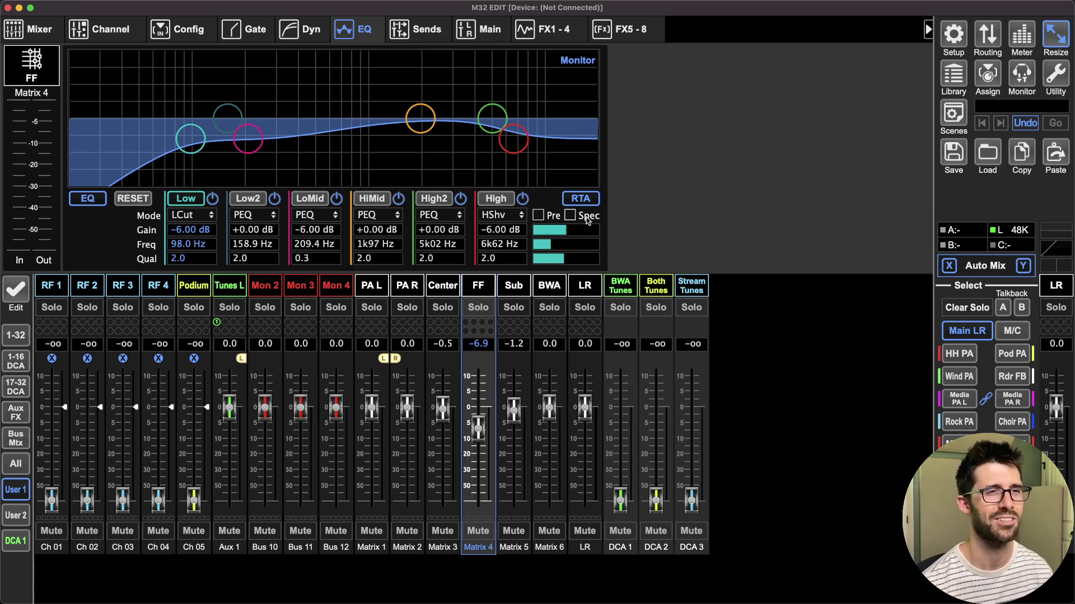
pyautogui.click(520, 287)
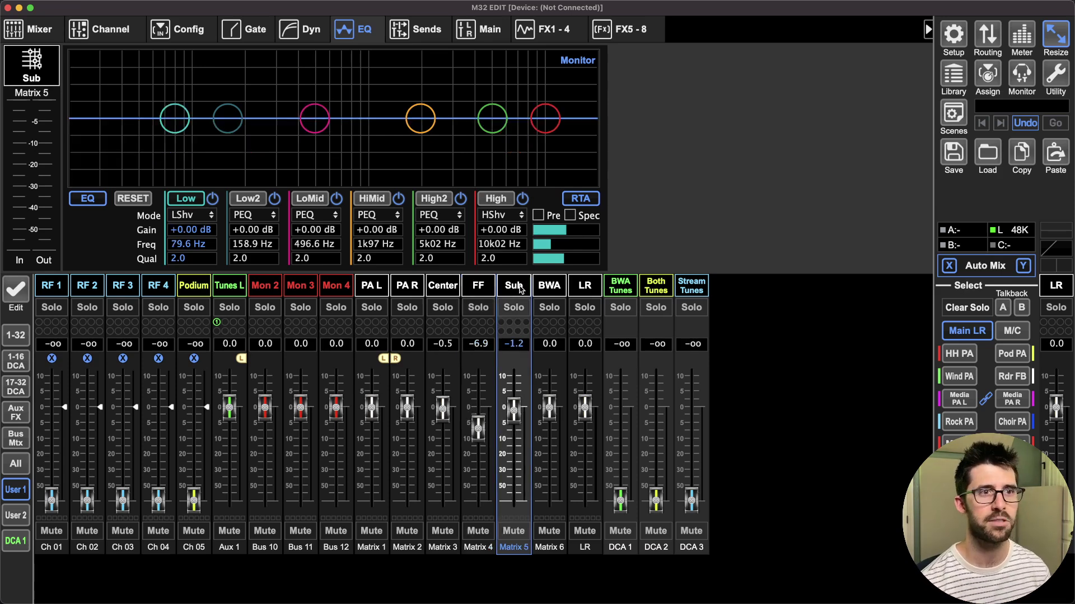
pyautogui.click(557, 290)
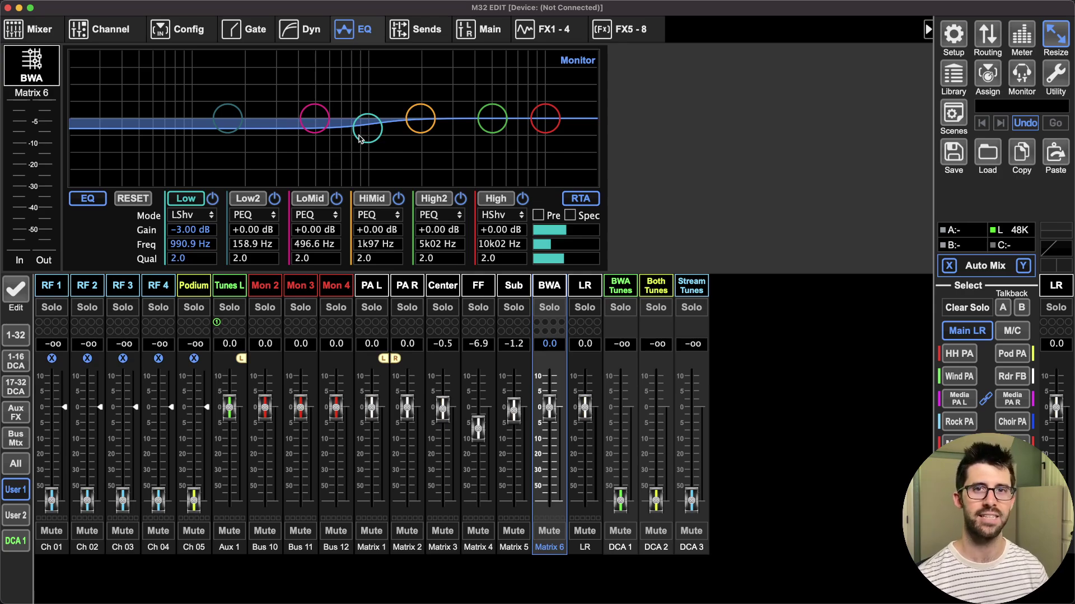
# Bring Smaart full screen to view the ONAX R Post EQ - 15 and - 20 traces, then return to the window overview.
pyautogui.hotkey('ctrl', 'Up')
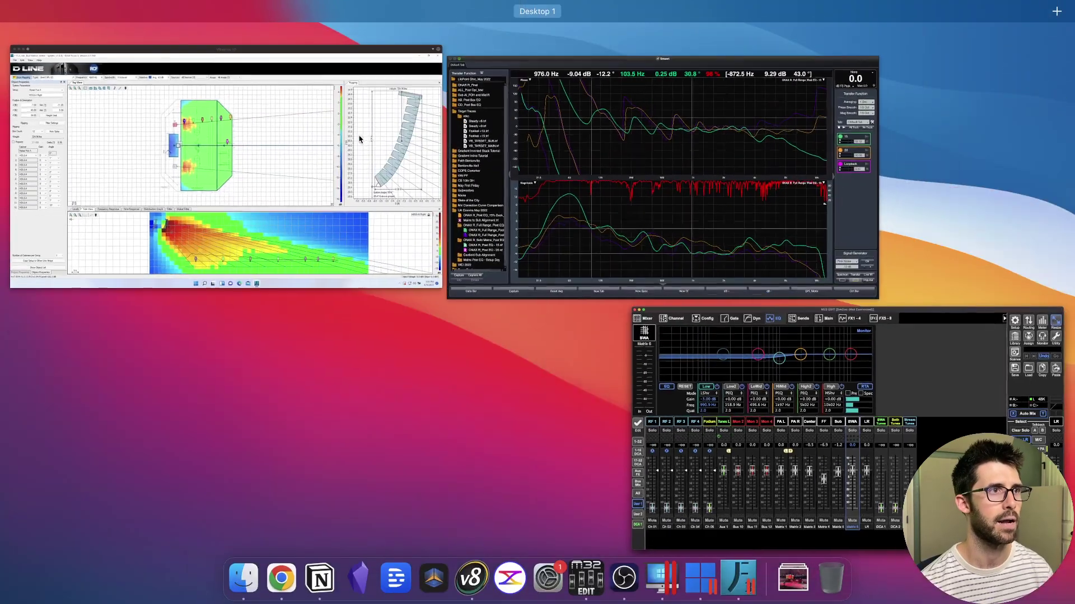
pyautogui.click(662, 173)
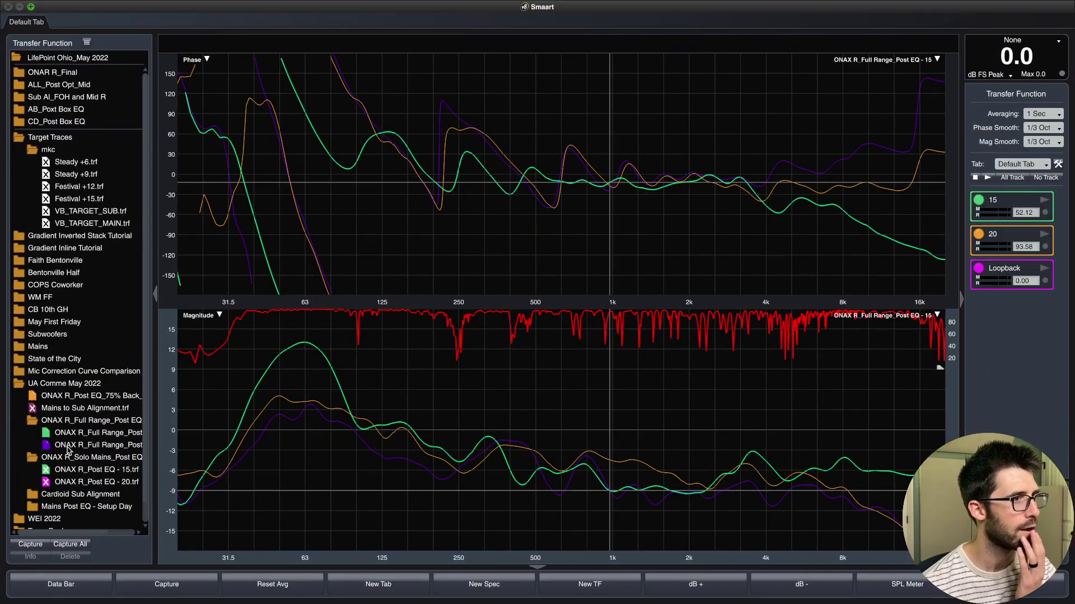
pyautogui.scroll(-2, 67, 449)
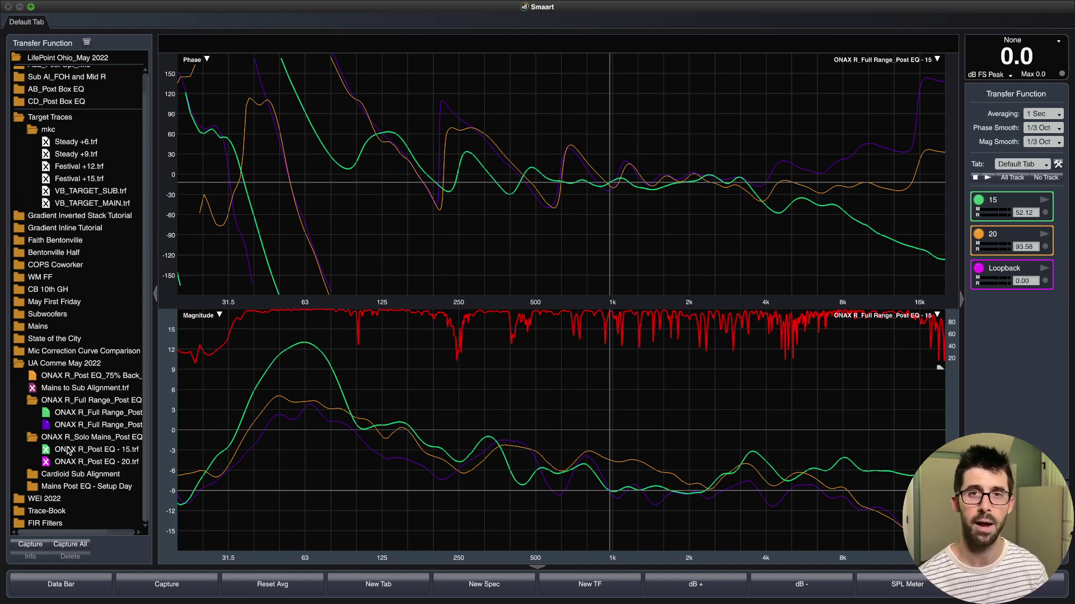
pyautogui.hotkey('ctrl', 'Up')
# Return M32 Edit to full screen on the BWA matrix EQ with its −3.00 dB shelf at 990.9 Hz.
pyautogui.click(569, 281)
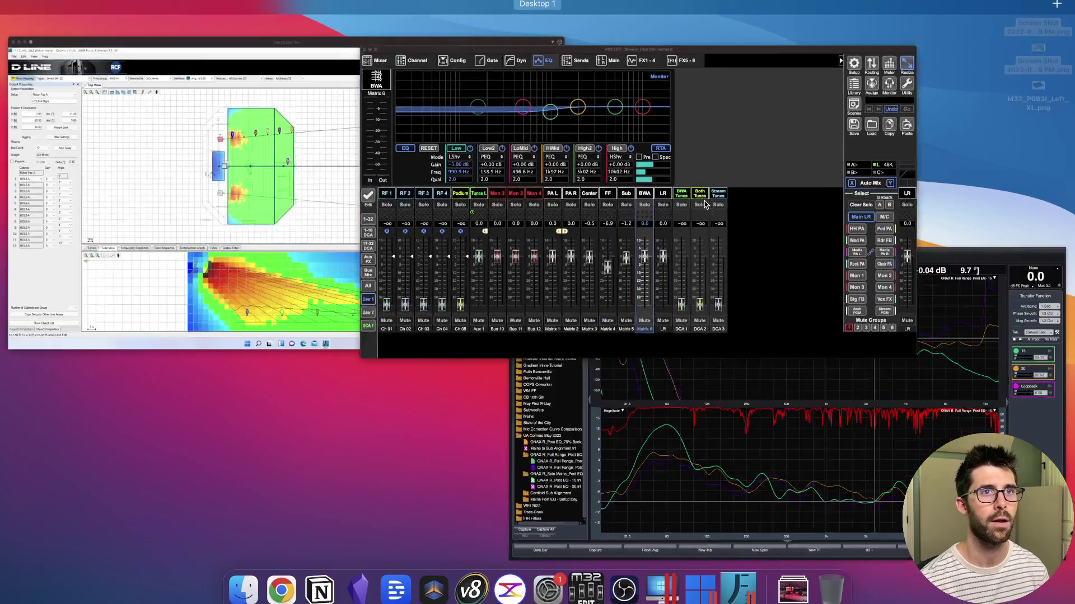